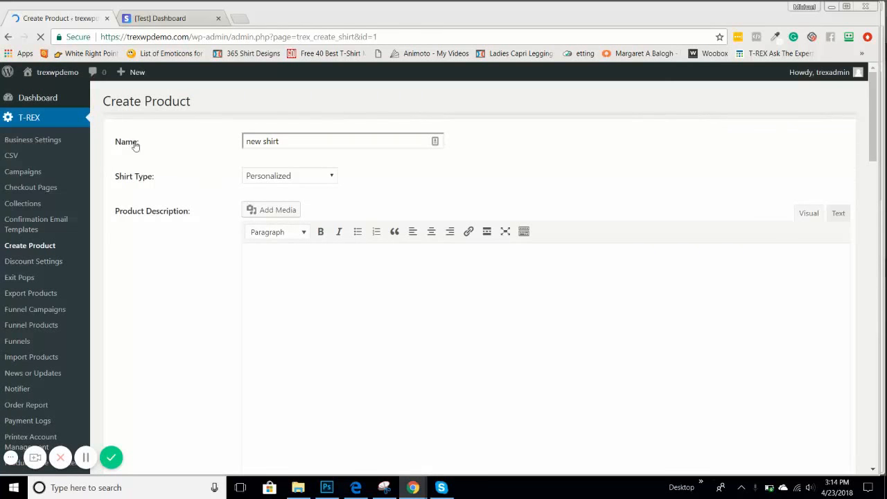
Step: Name the product "Test T-shirt" and set its shirt type to Non-Personalized
triple_click(294, 143)
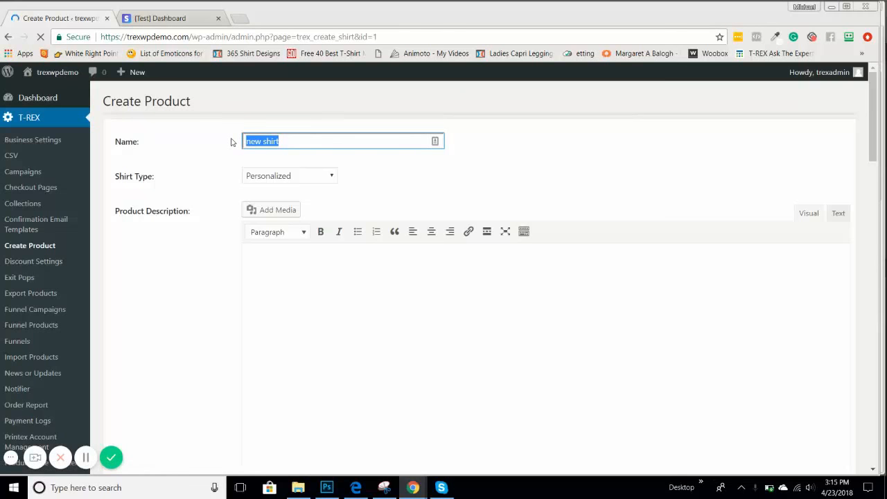
text(Test T)
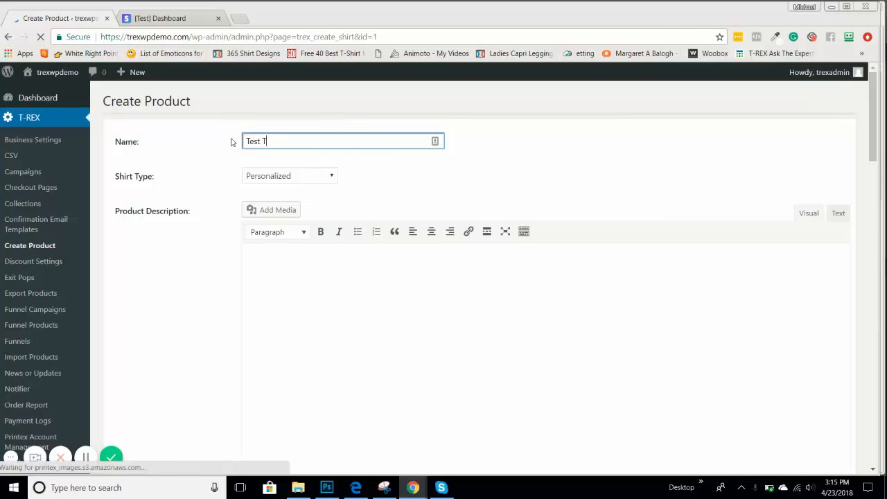
text(-shirt)
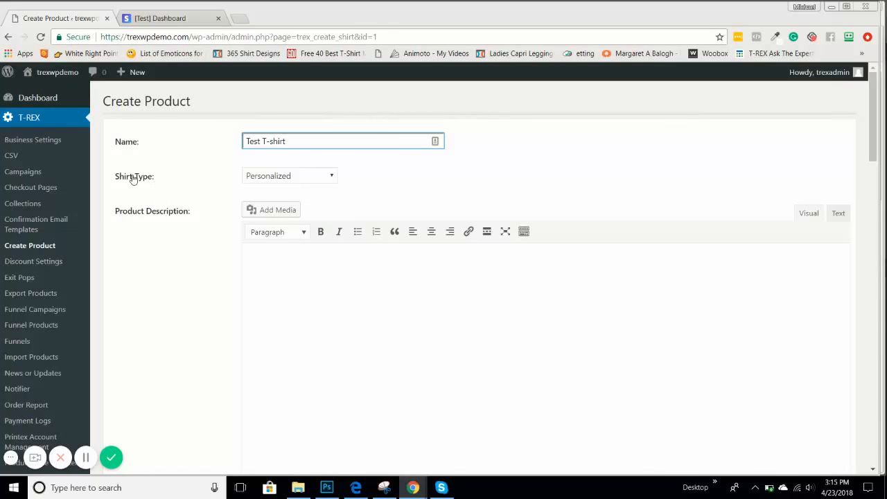
click(269, 182)
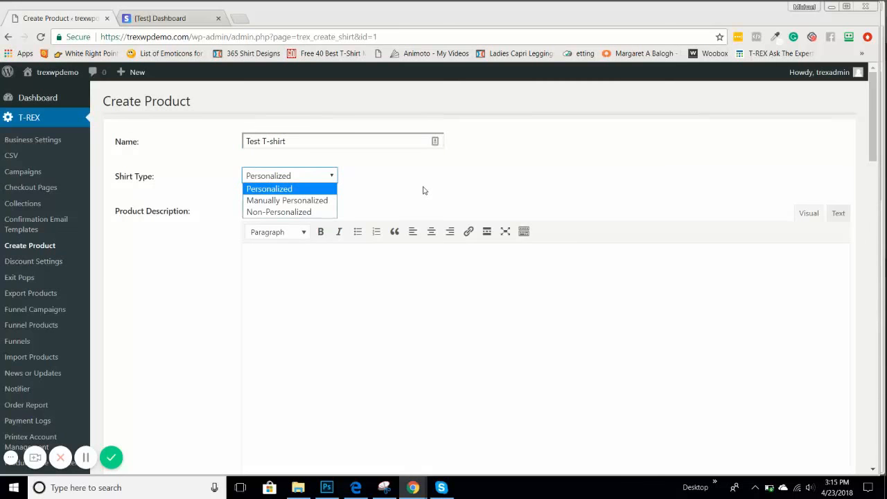
click(405, 180)
click(300, 177)
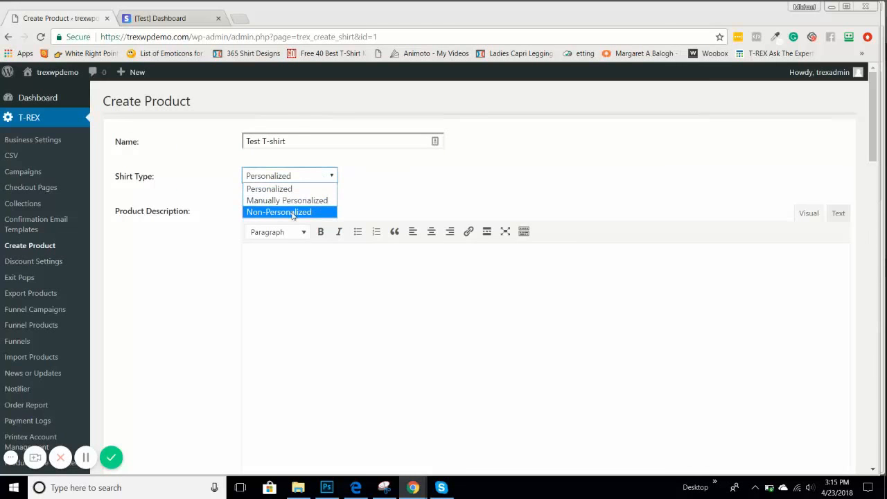
click(289, 212)
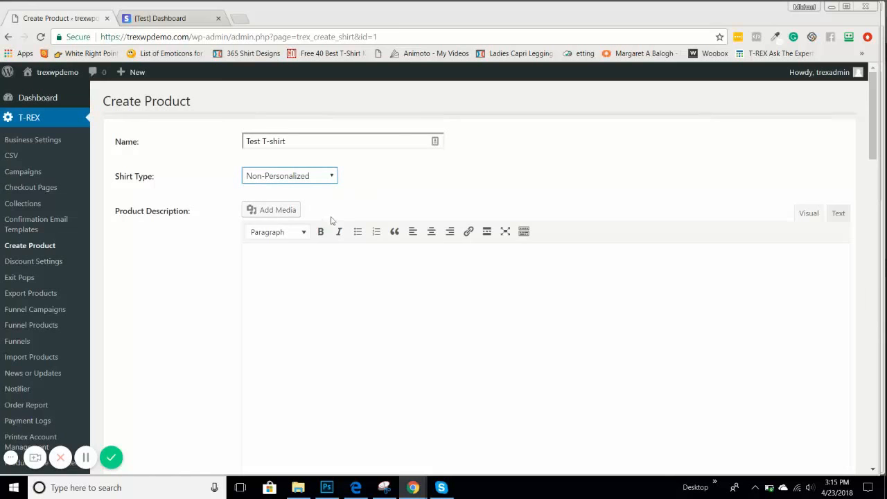
Step: Open an additional browser tab and return to the Create Product form
scroll(300, 202, down, 2)
click(275, 156)
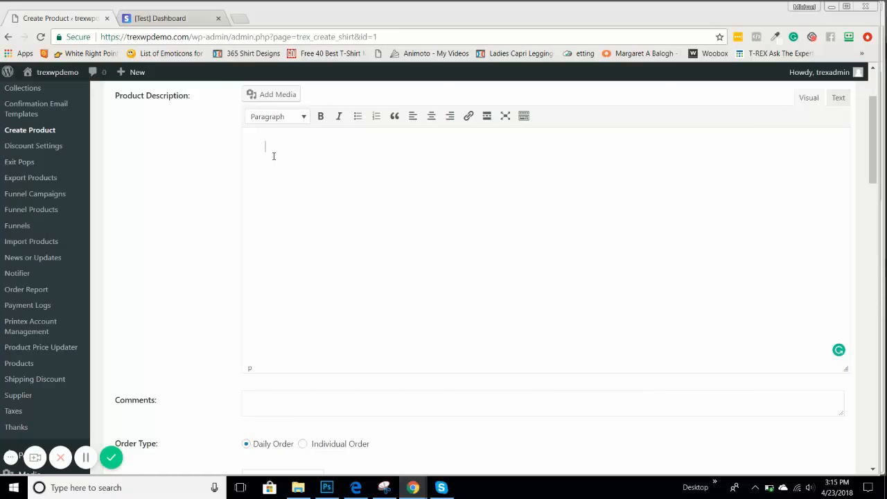
click(244, 18)
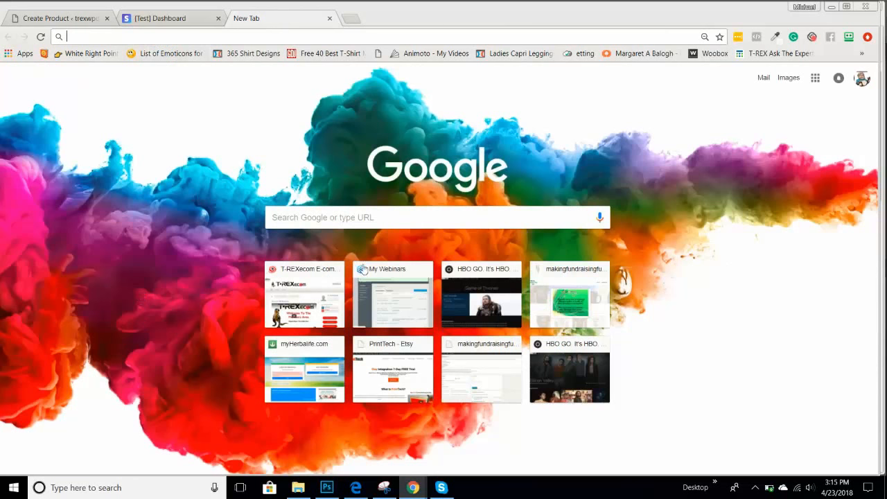
click(169, 18)
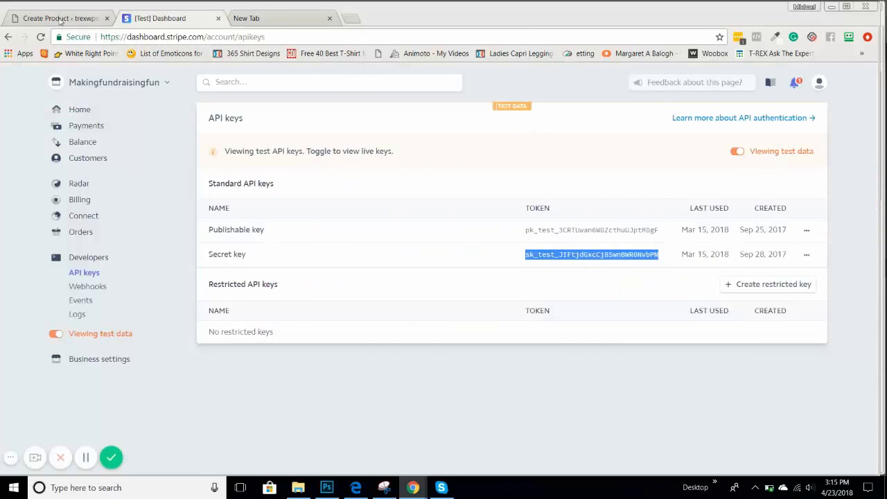
click(61, 18)
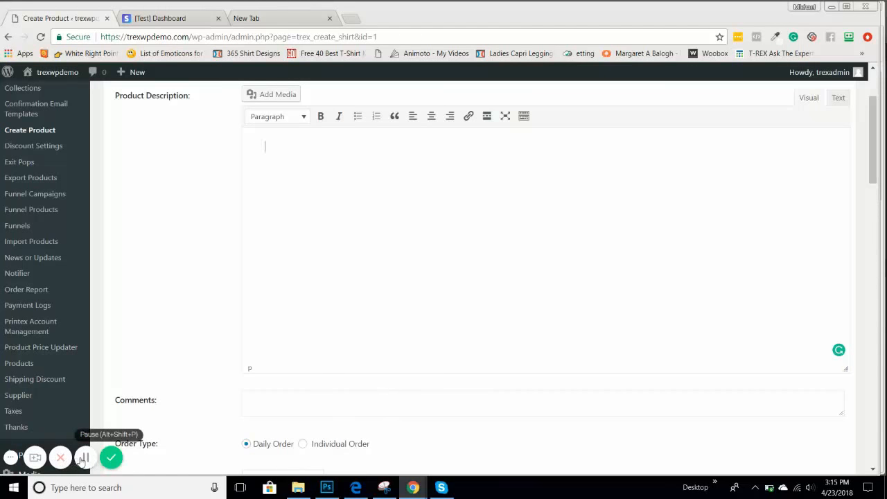
click(82, 458)
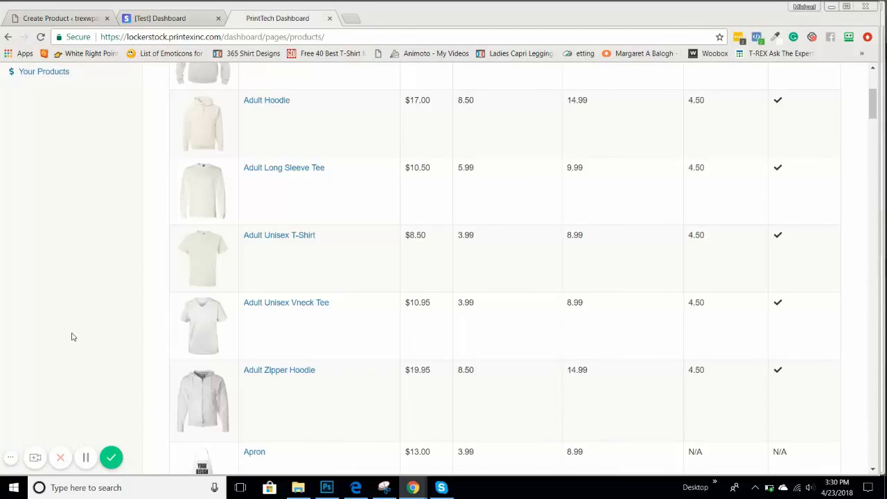
Step: Open the Adult Unisex T-Shirt detail page from the PrintTech Dashboard's product list
scroll(73, 336, up, 2)
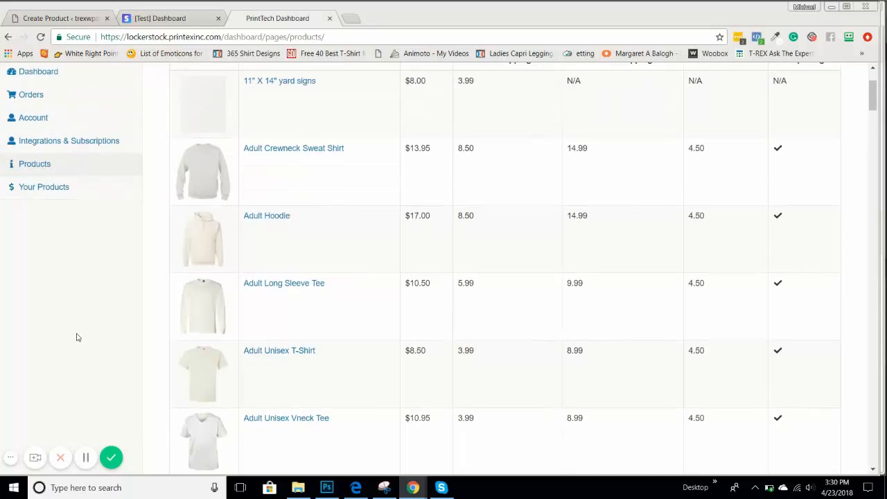
scroll(79, 337, up, 2)
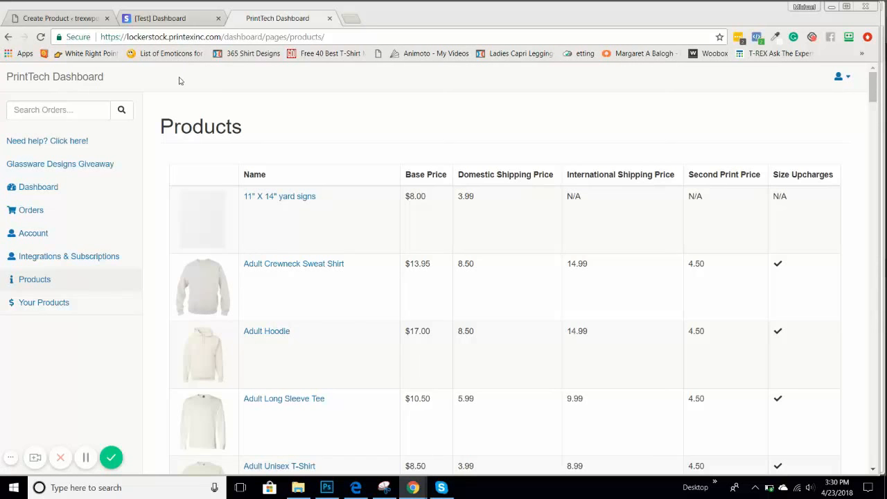
scroll(261, 188, down, 4)
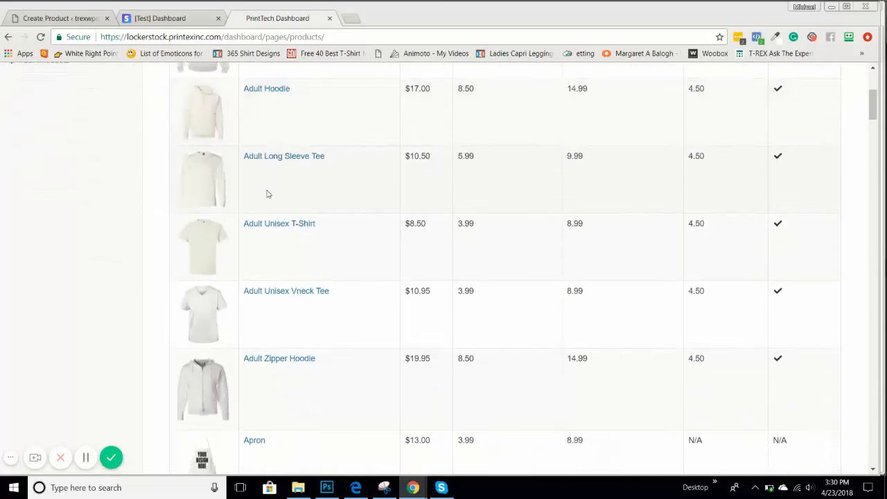
scroll(268, 194, down, 3)
scroll(267, 194, up, 2)
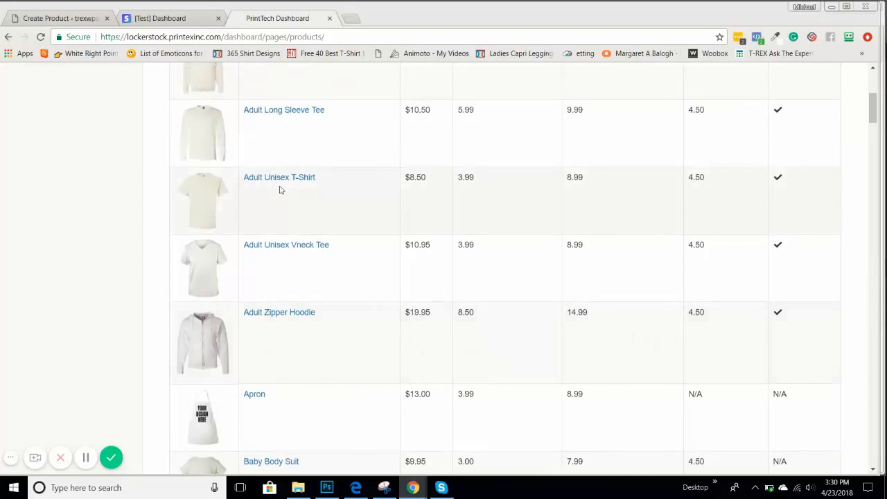
click(293, 179)
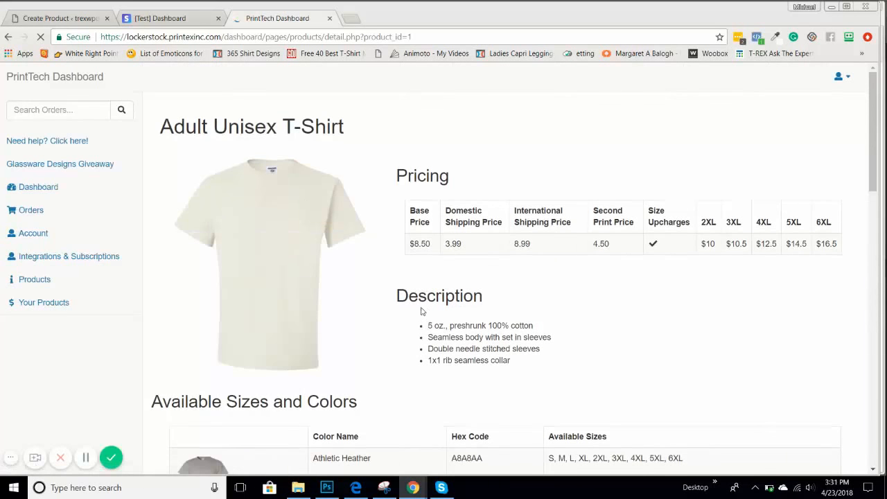
Step: Copy the T-shirt's four description bullets from PrintTech into the Product Description on the Create Product form
drag(421, 325, 511, 368)
key(ctrl+c)
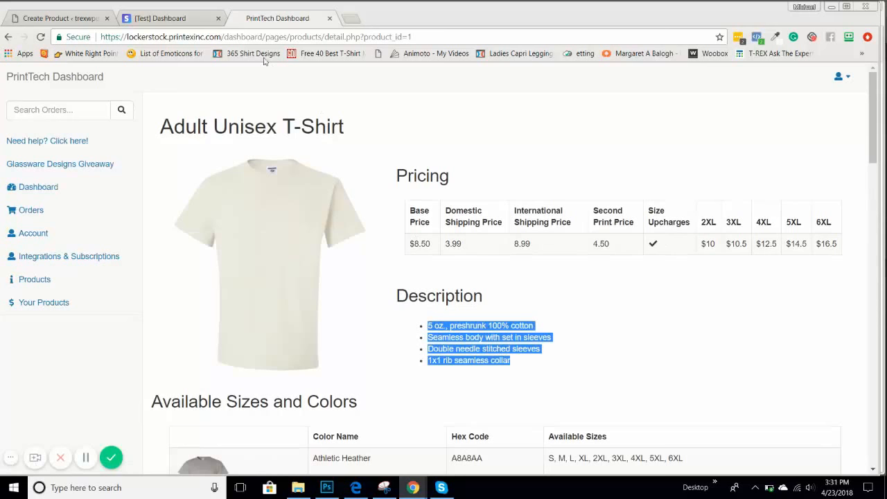
click(59, 18)
click(291, 270)
key(ctrl+v)
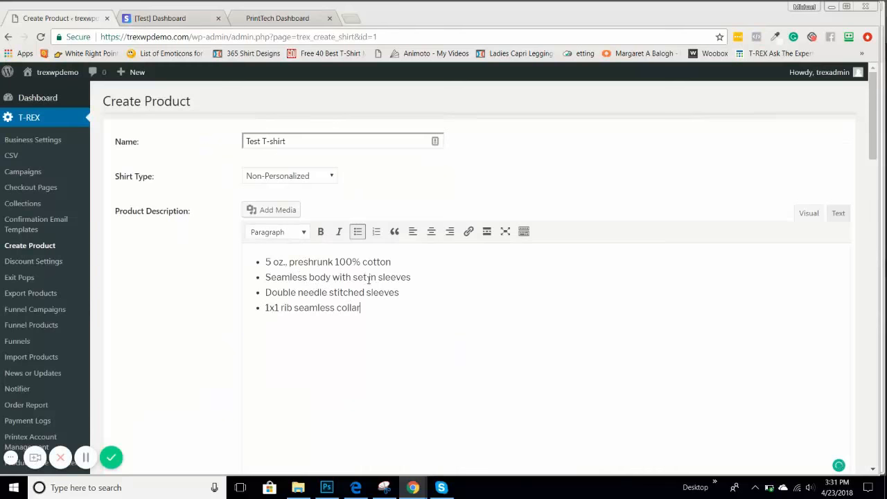
Step: Review the product form from the description down to the pricing section, including the order type and available supplier email choices
scroll(379, 295, down, 2)
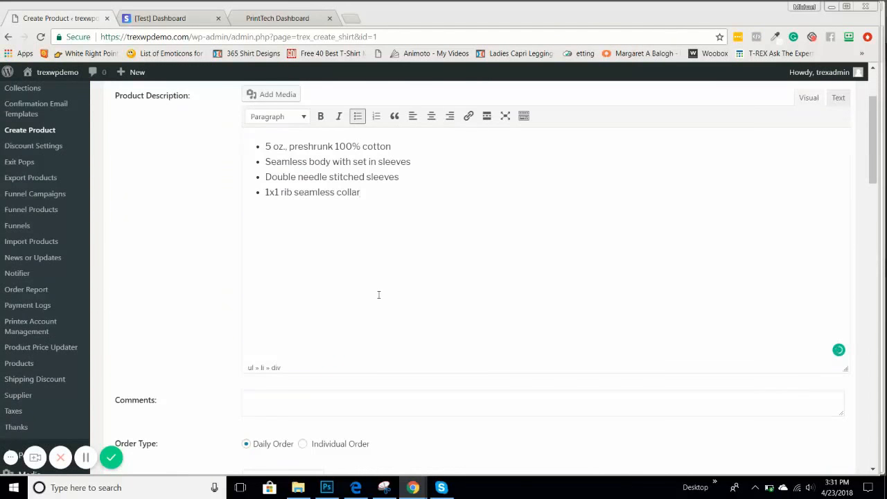
scroll(378, 295, up, 1)
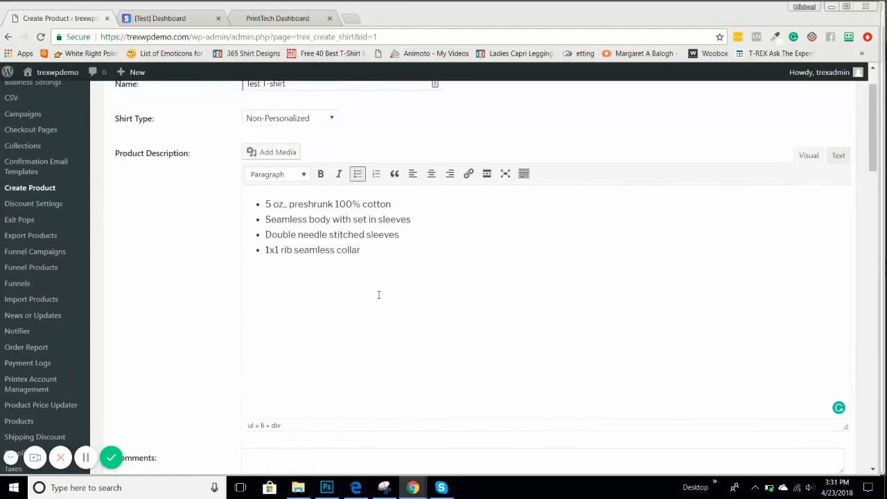
scroll(378, 294, down, 3)
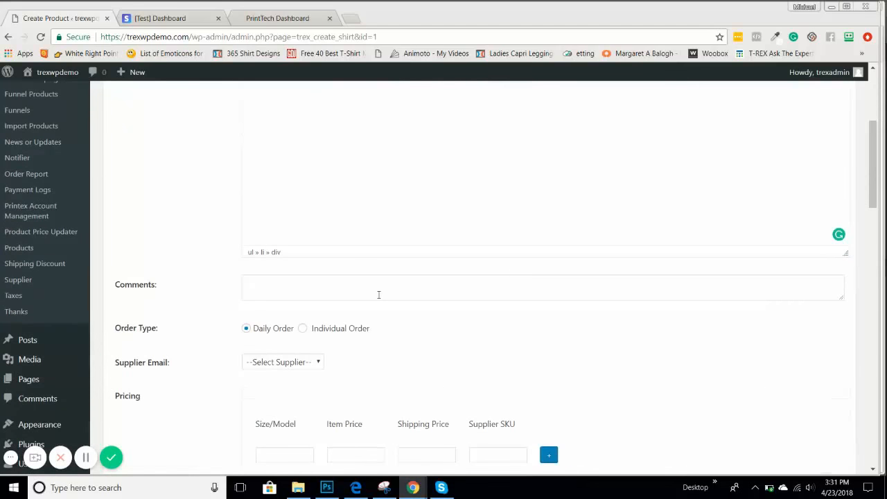
scroll(382, 284, up, 4)
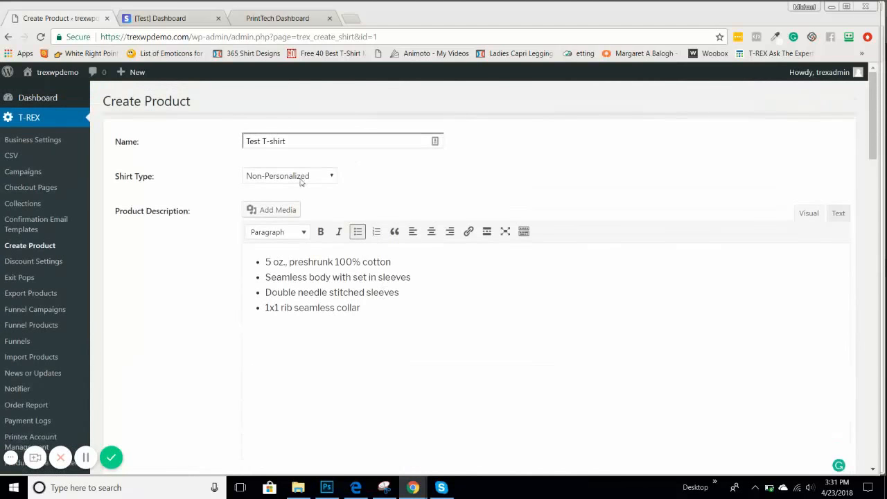
scroll(371, 201, down, 3)
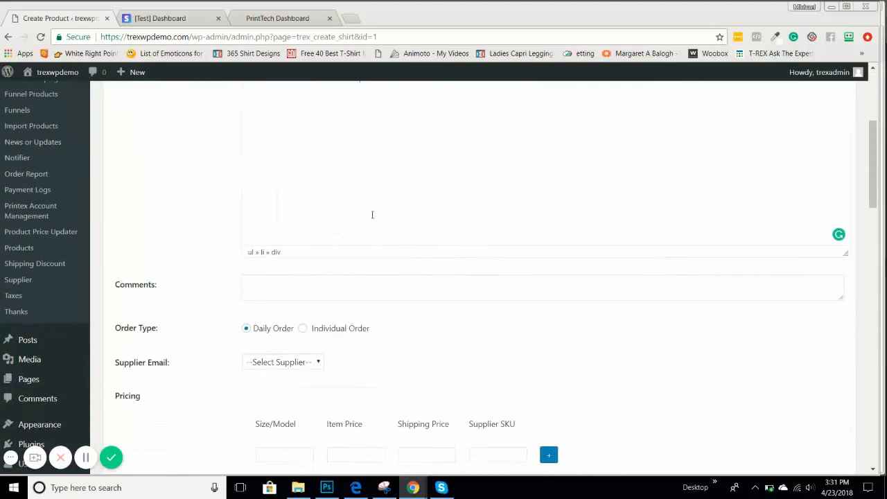
scroll(371, 222, down, 2)
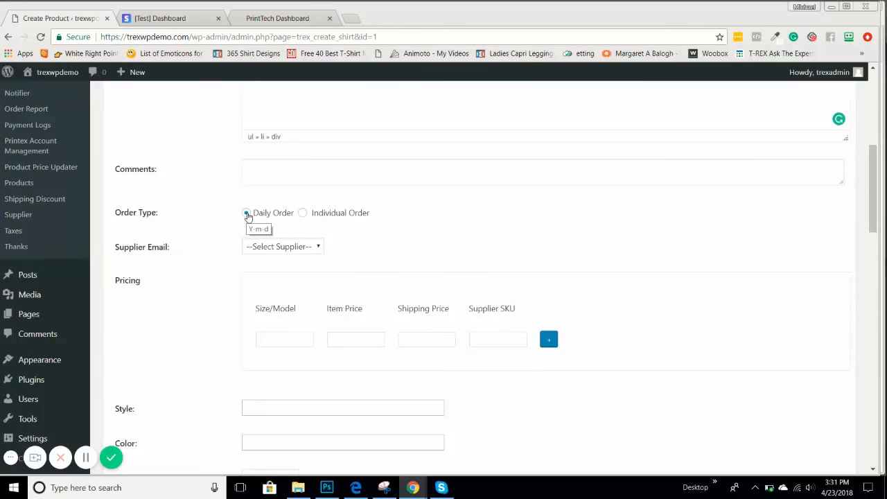
click(277, 246)
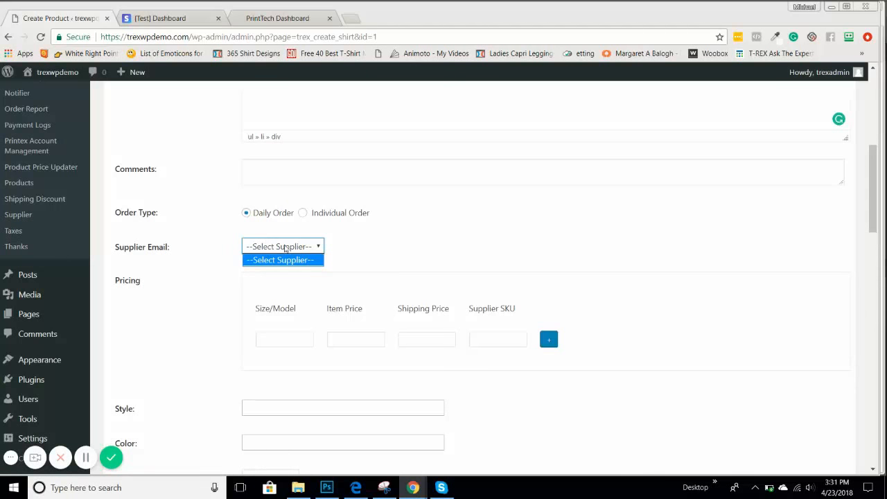
click(204, 275)
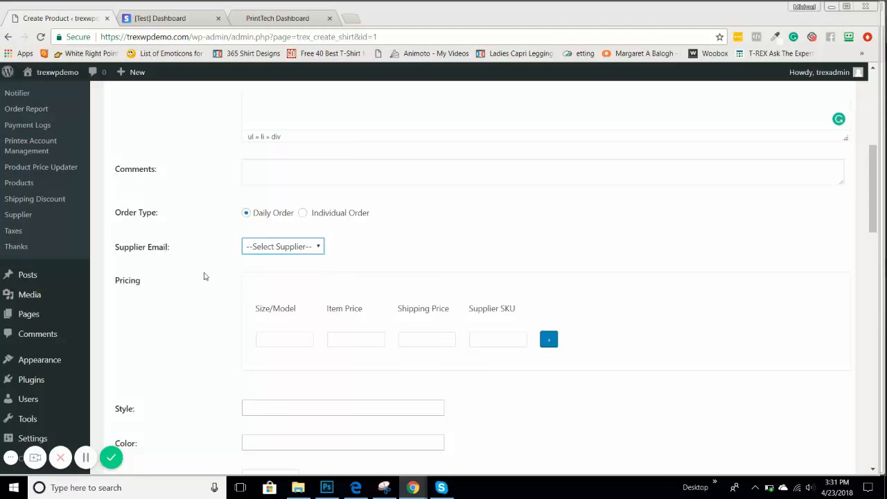
Step: Enter "Small" as the size in the first pricing row
scroll(206, 275, down, 2)
click(287, 229)
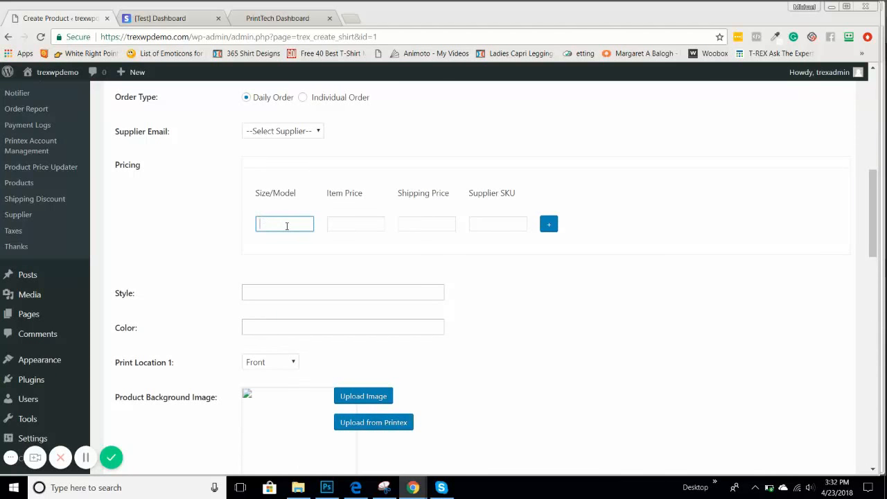
text(Small)
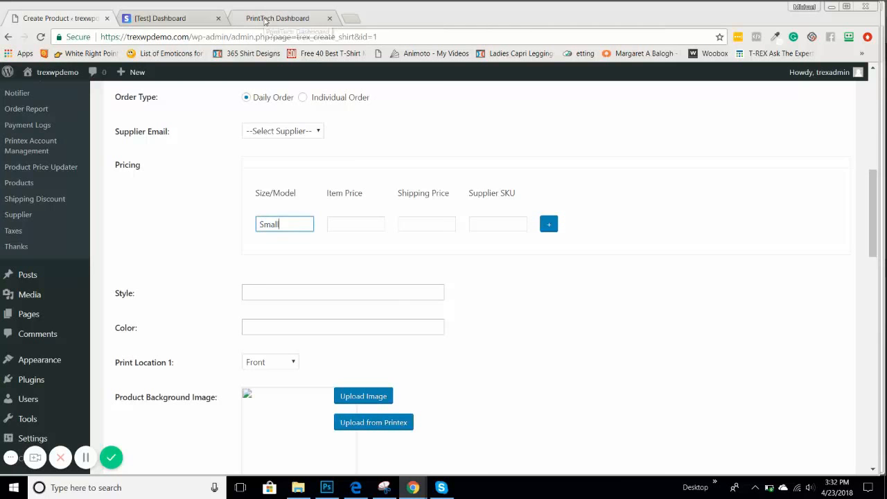
Step: Check the Adult Unisex T-Shirt's pricing and available sizes and colors in the PrintTech Dashboard
click(273, 18)
scroll(513, 282, down, 2)
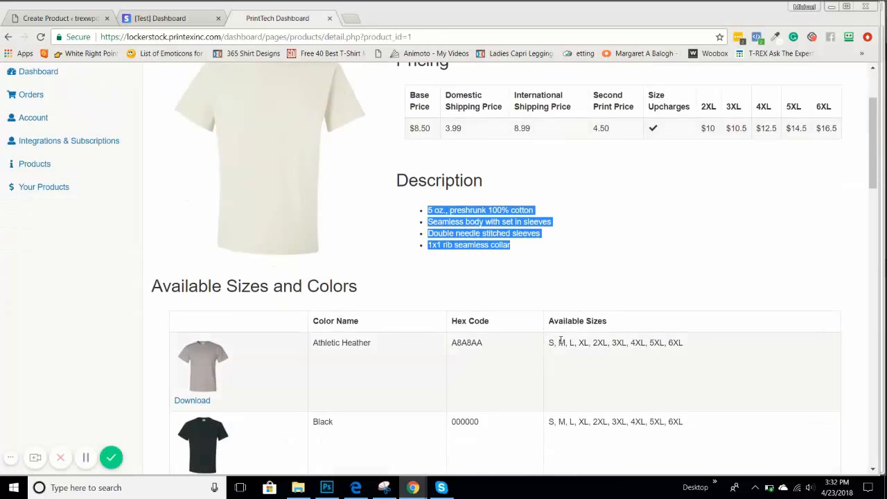
scroll(560, 340, down, 2)
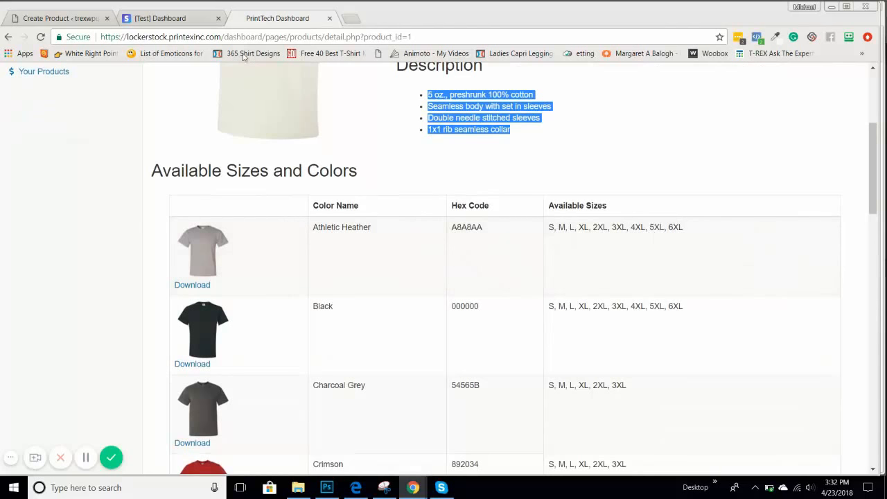
Step: Back on the Create Product form, give the Small size an item price of 17.95 and a shipping price of 3.99
click(69, 18)
click(342, 221)
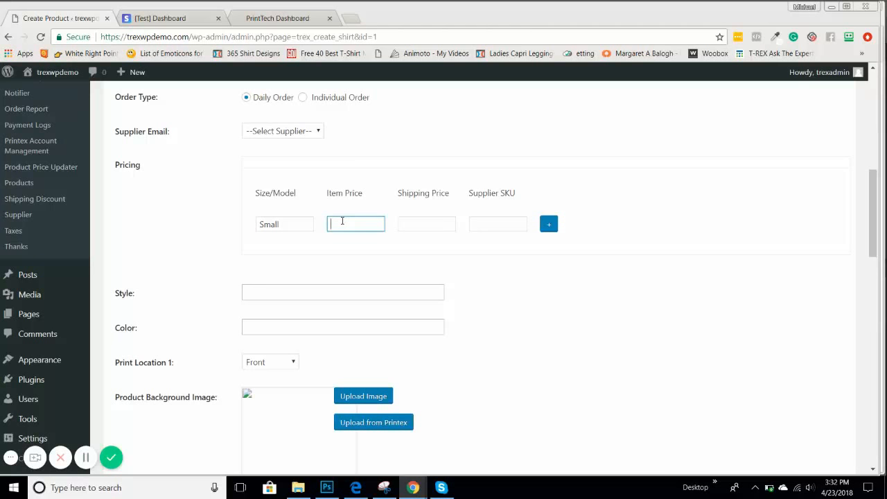
text(17.95)
click(425, 222)
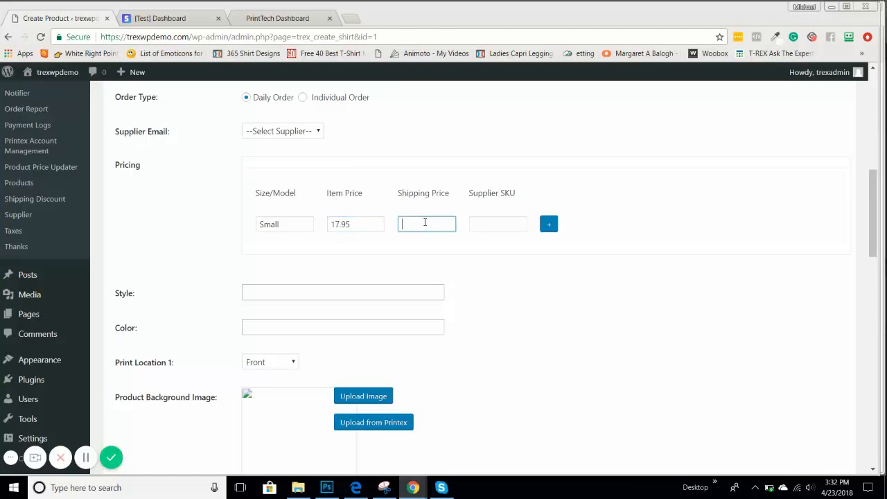
text(3.99)
Step: Add a second pricing row for size "Medium" with an item price of 17.95 and a shipping price of 3.99
click(547, 226)
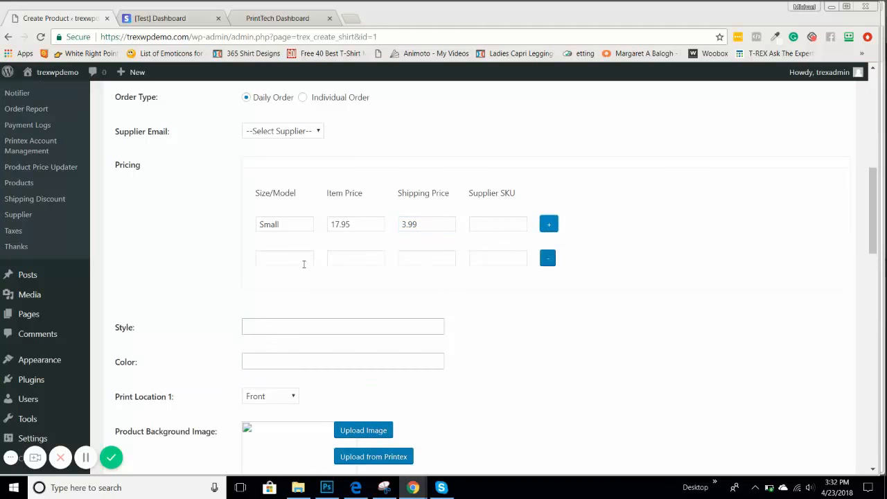
click(268, 257)
text(medium)
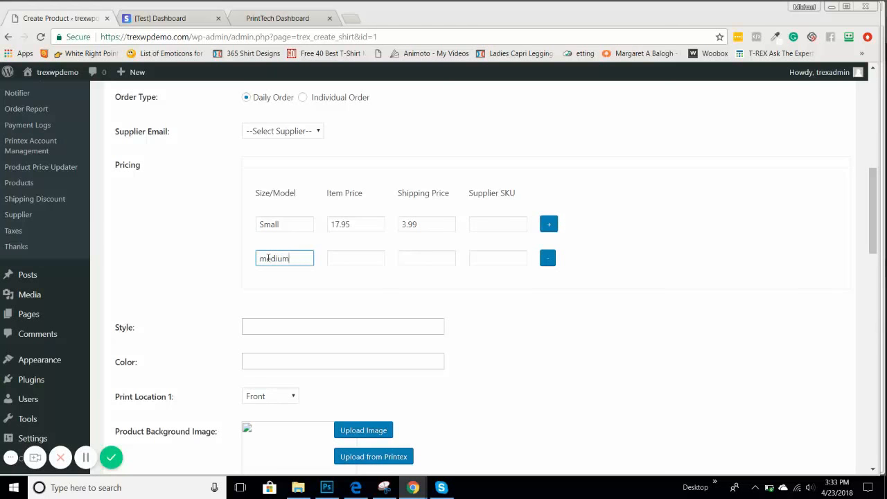
key(BackSpace)
text(M)
click(357, 253)
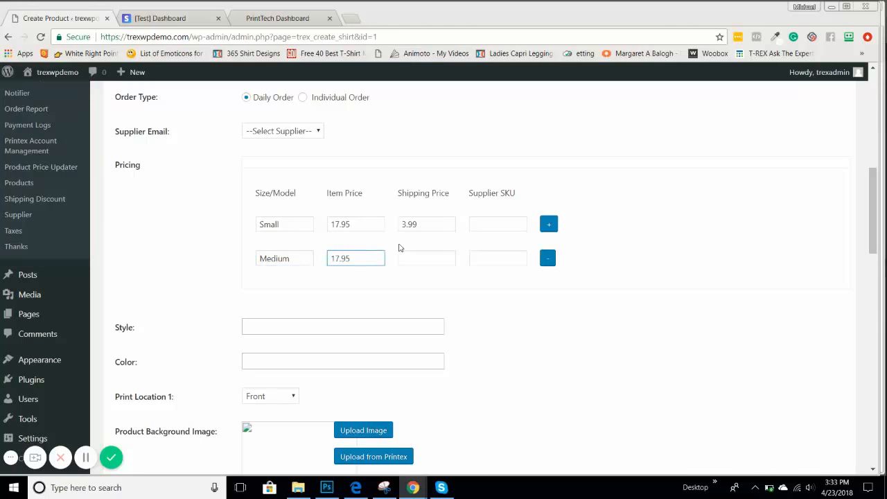
drag(418, 224, 399, 234)
key(ctrl+c)
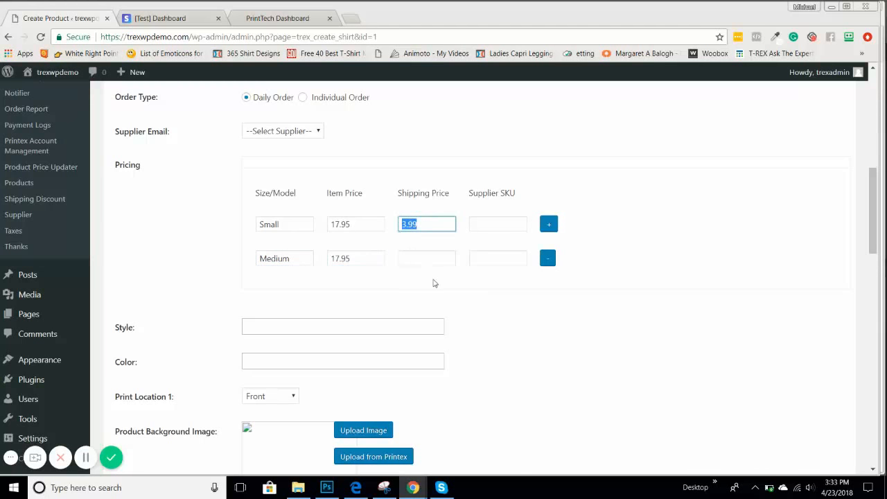
click(428, 262)
key(ctrl+v)
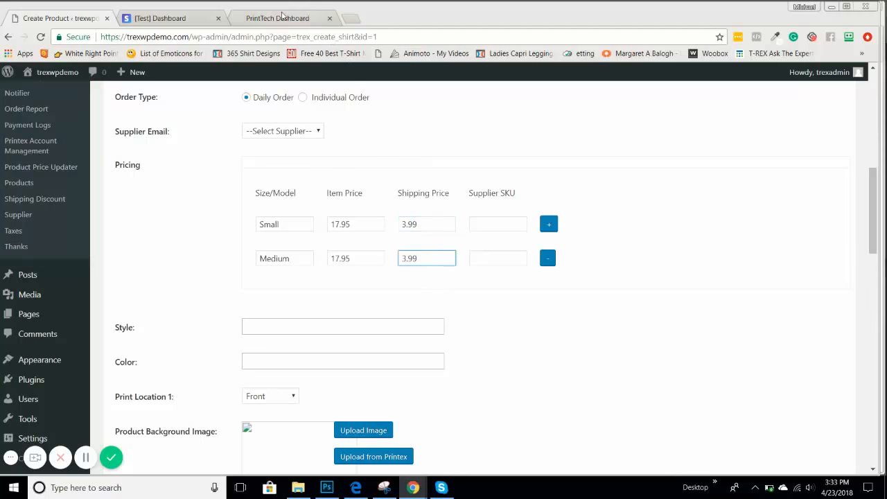
Step: Check the Adult Unisex T-Shirt's upcharge prices for the larger sizes in the PrintTech Dashboard and return to the Create Product form
click(282, 18)
scroll(420, 222, up, 3)
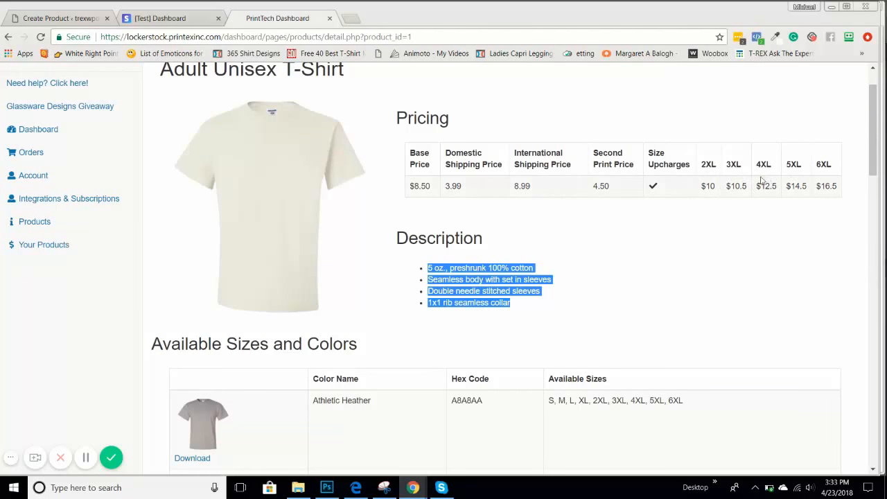
click(60, 19)
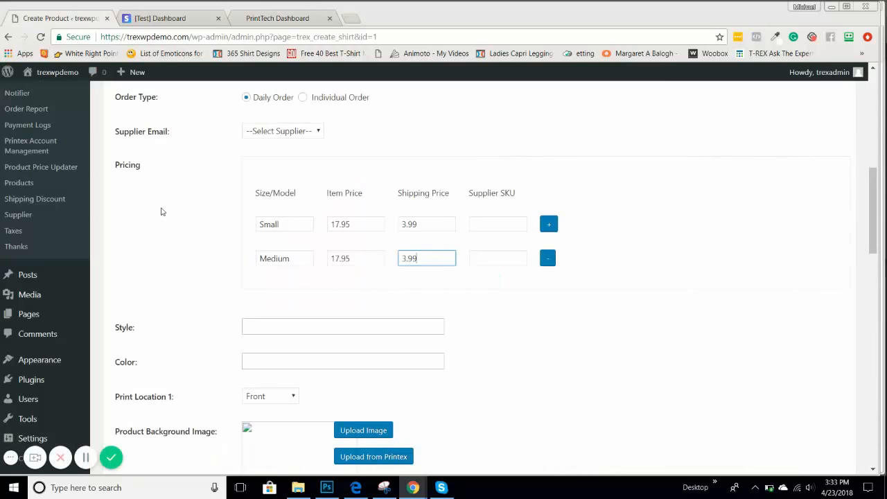
Step: Enter "Unisex T-Shirt" as the product style and "Black" as its color
scroll(170, 218, down, 2)
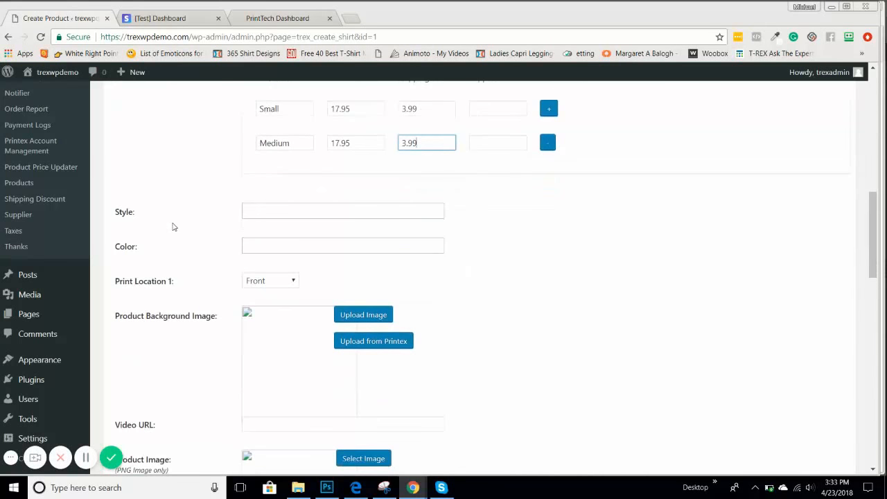
click(261, 211)
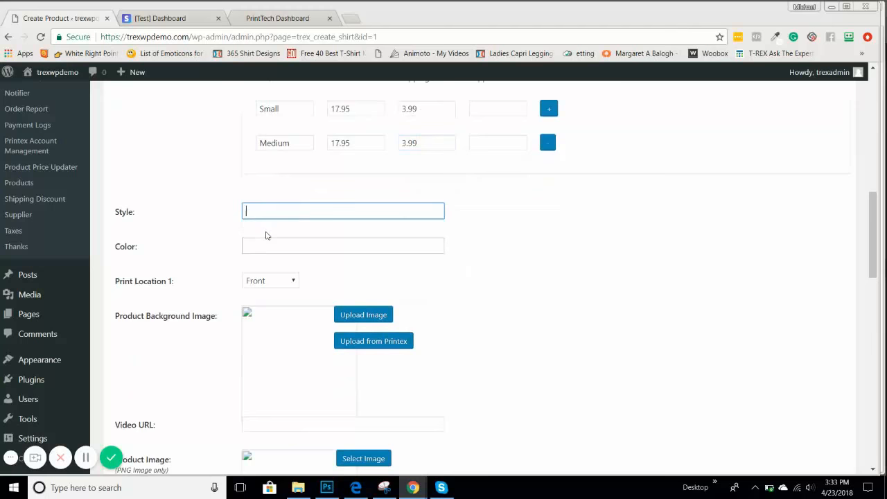
scroll(265, 236, up, 2)
scroll(245, 292, down, 1)
text(U)
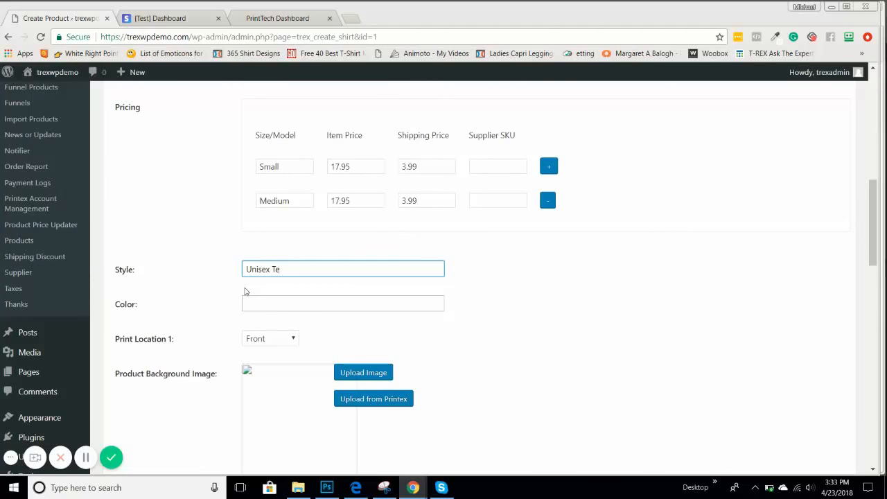
text(nisex T-Shirt)
click(256, 303)
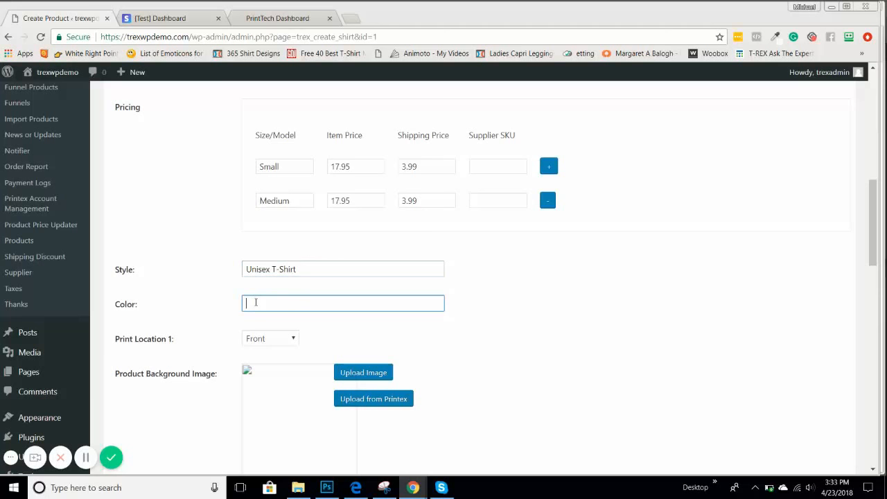
scroll(161, 276, up, 2)
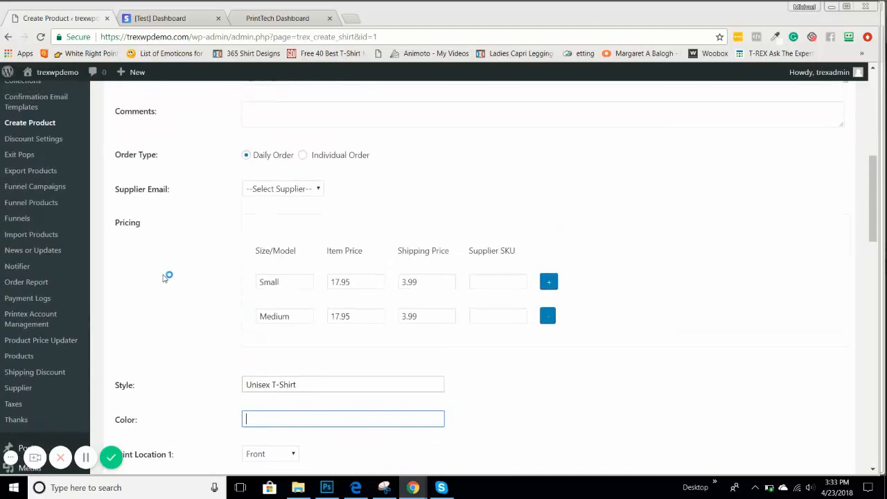
scroll(168, 278, down, 3)
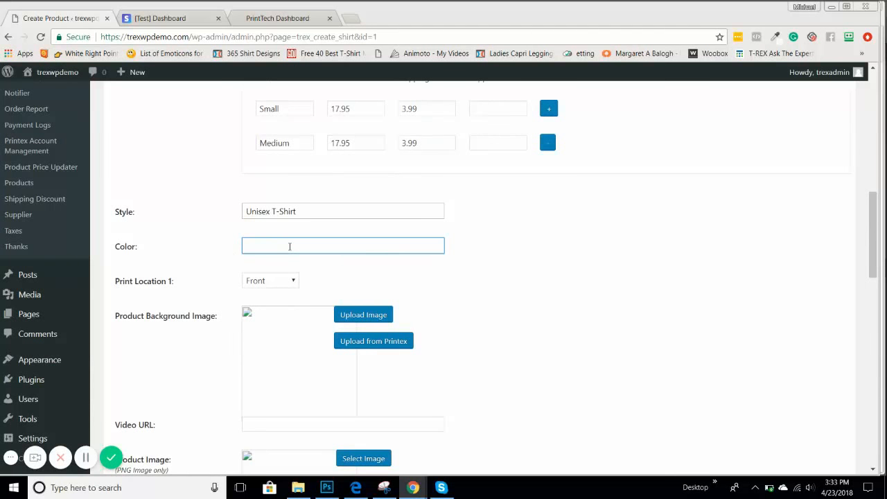
text(lack)
Step: Open the Printex mockup images for the product background and limit them to the "Mens short sleeve Ts" category
scroll(518, 264, down, 2)
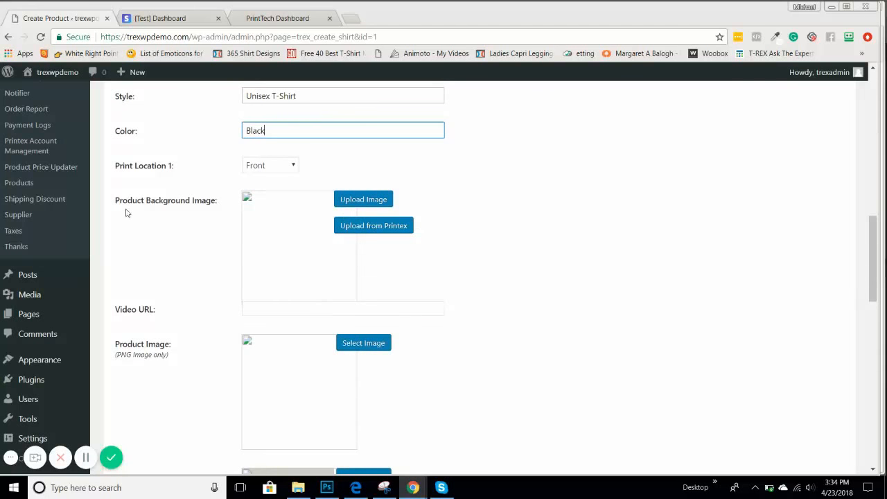
drag(121, 204, 205, 200)
click(201, 222)
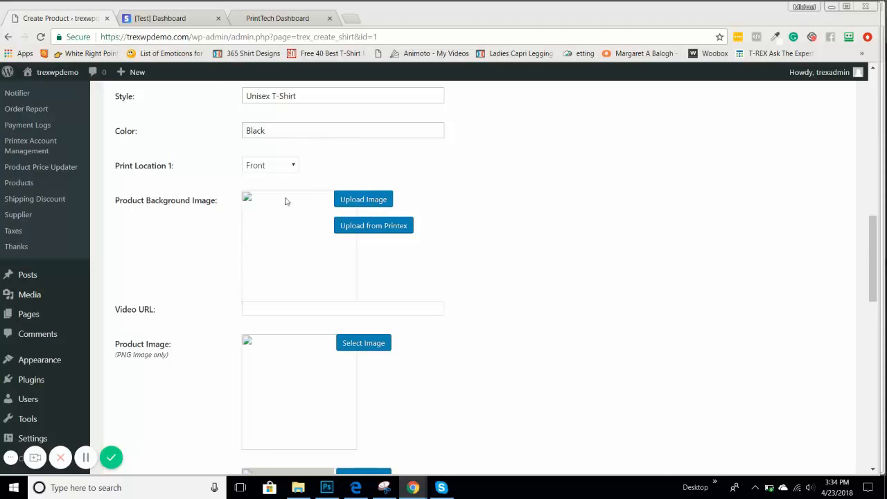
click(372, 229)
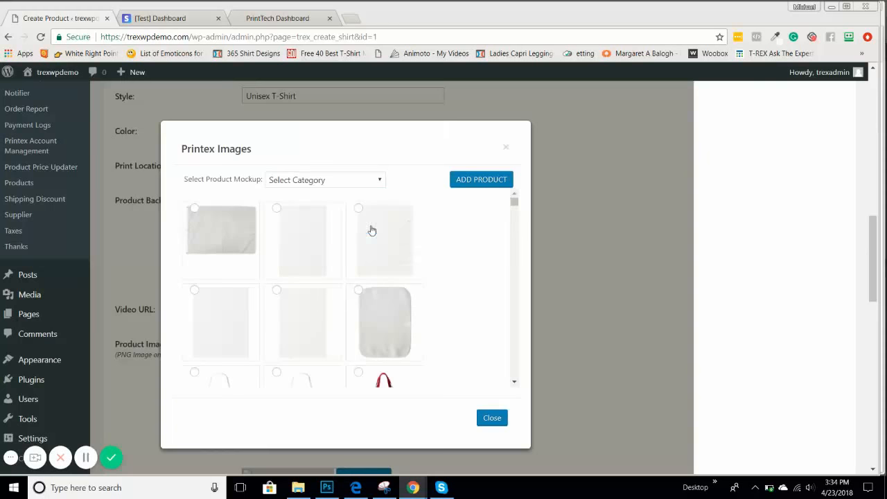
click(325, 180)
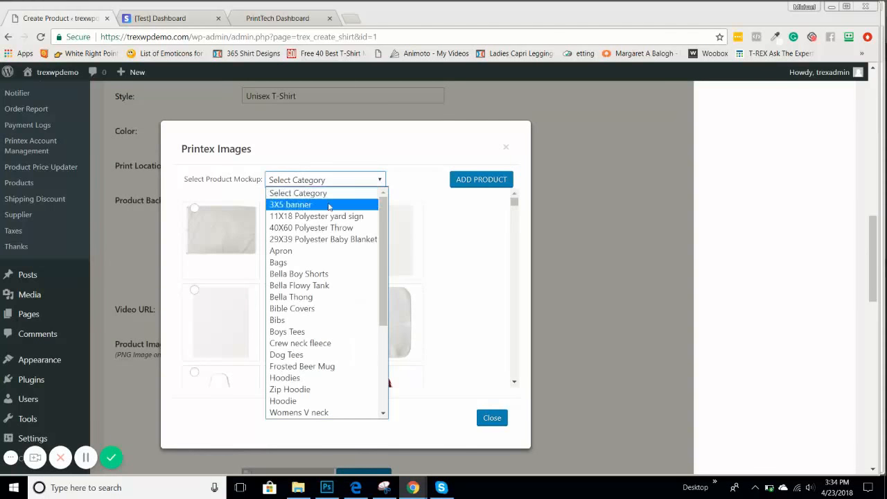
scroll(383, 222, down, 2)
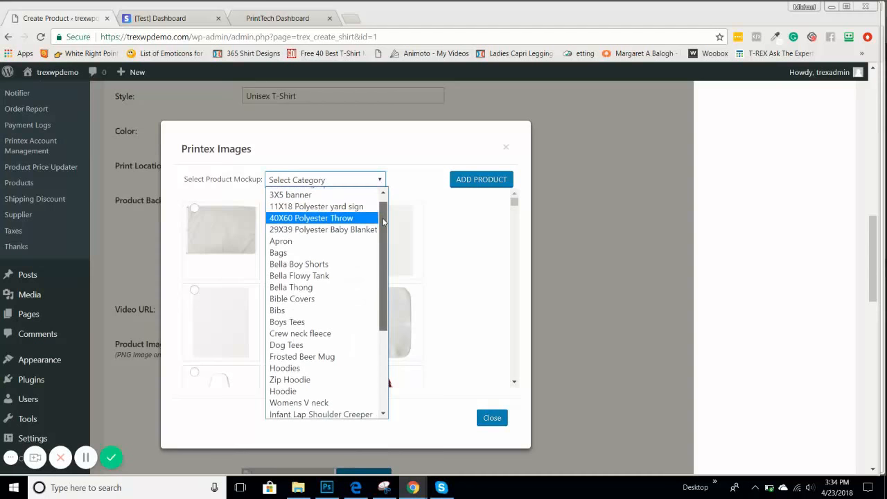
drag(383, 221, 384, 308)
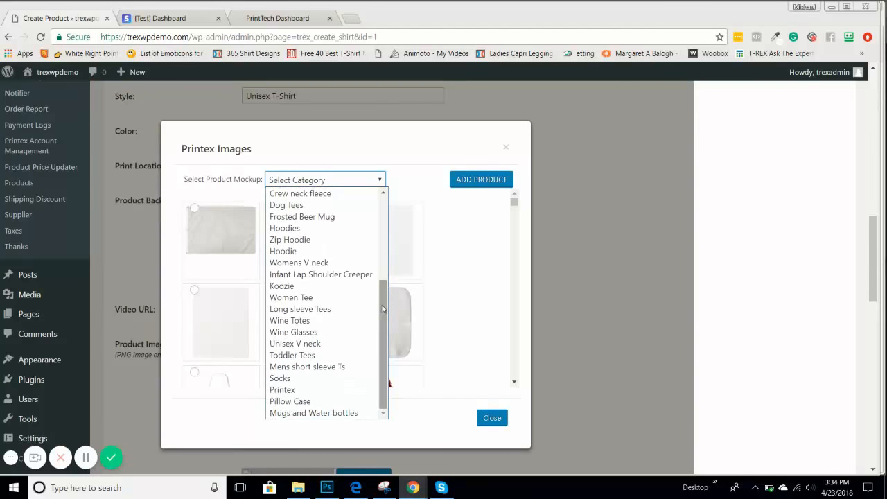
click(345, 369)
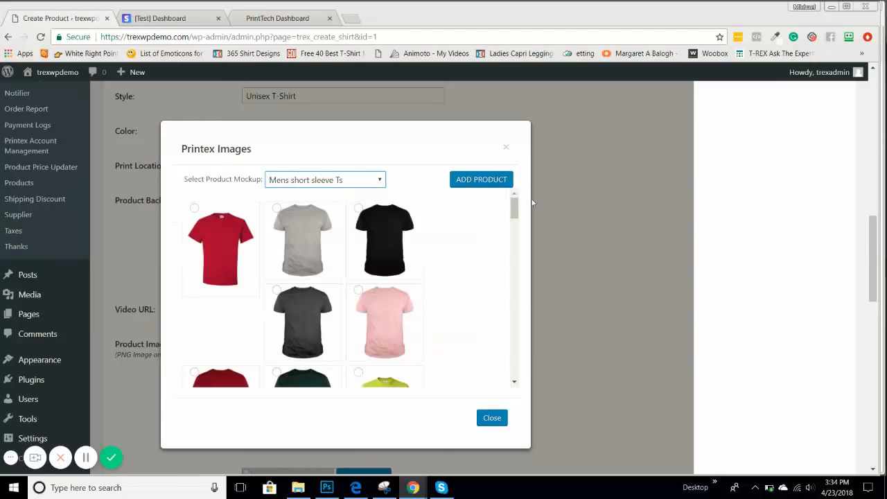
Step: Choose the black T-shirt mockup and add it as the product background image
mouse_move(515, 208)
mouse_down()
mouse_move(525, 287)
mouse_move(519, 198)
mouse_up()
click(359, 209)
click(492, 418)
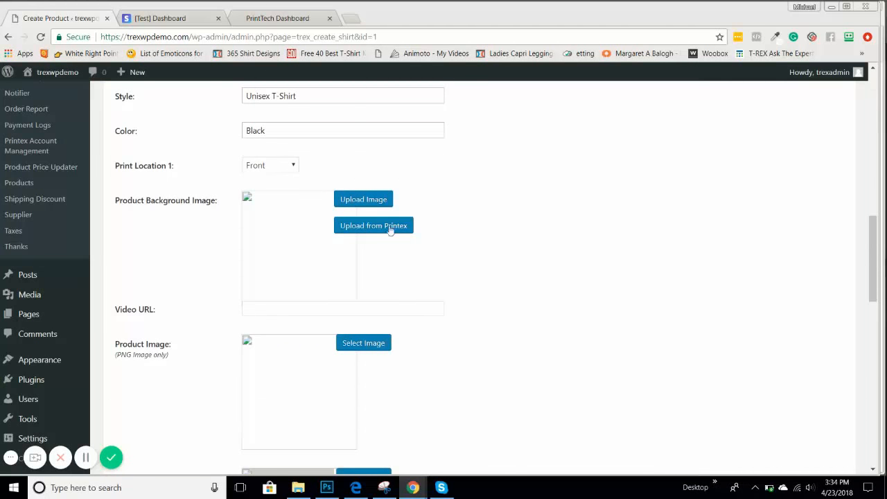
click(370, 227)
click(489, 183)
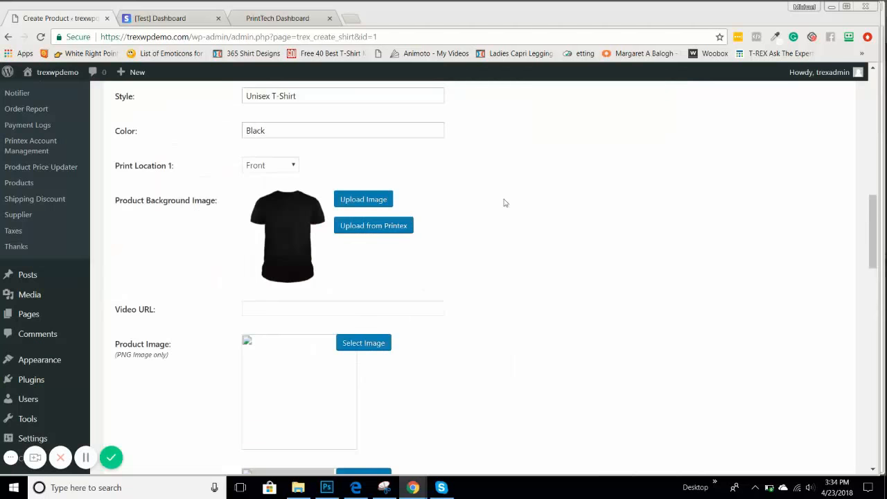
Step: Remove the empty placeholder image from the shirt preview at the end of the form and confirm the removal
scroll(506, 222, down, 8)
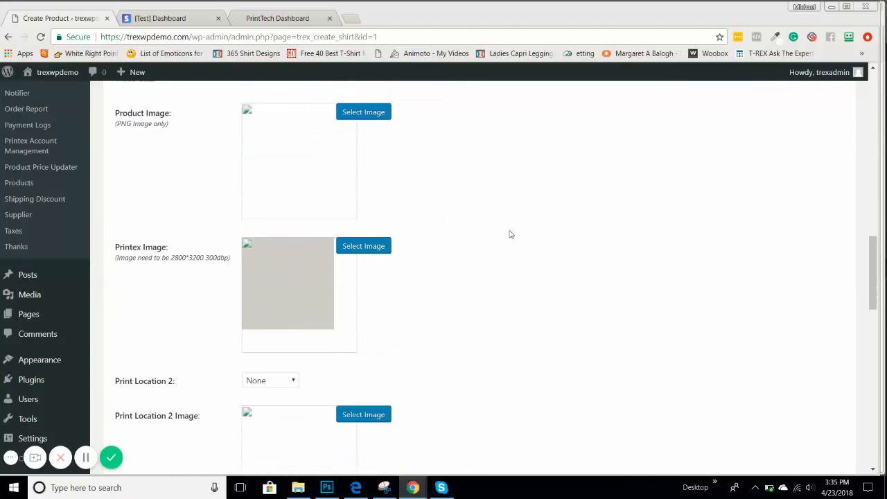
scroll(512, 237, down, 7)
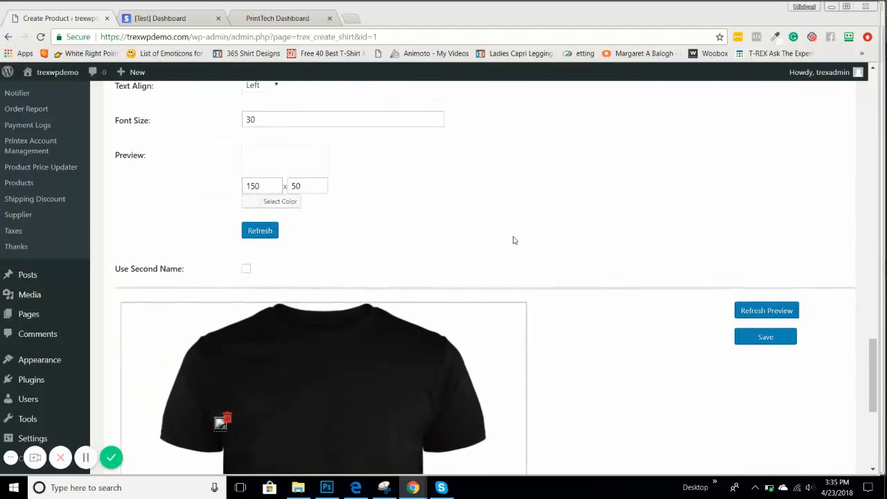
click(227, 246)
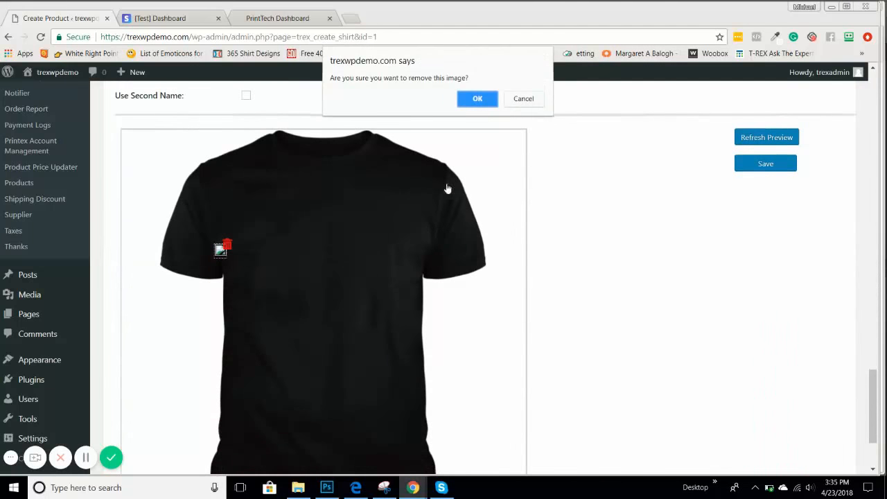
key(Return)
scroll(424, 284, down, 2)
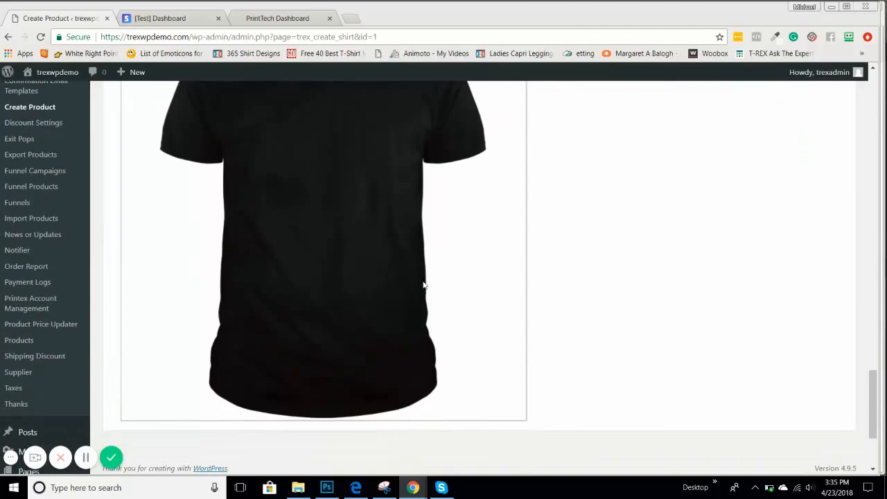
Step: Open the image selection for the Product Image field and bring up its file upload view
scroll(252, 251, up, 4)
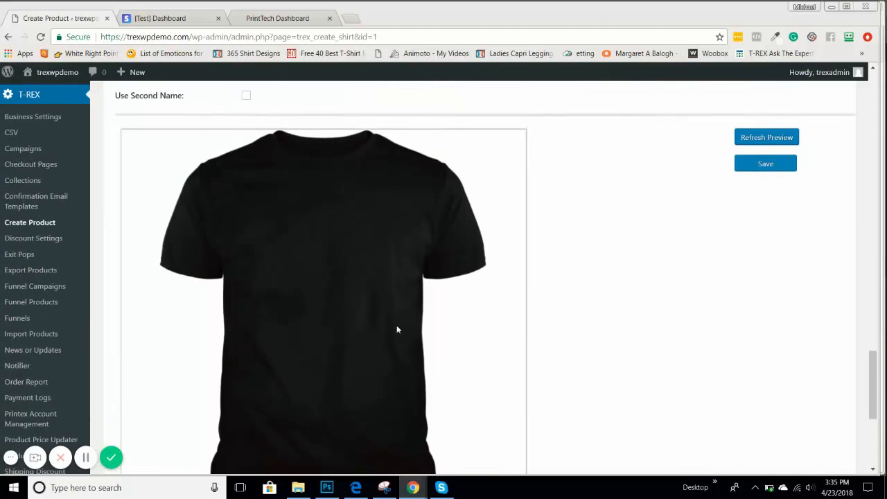
scroll(576, 272, up, 1)
scroll(576, 272, up, 15)
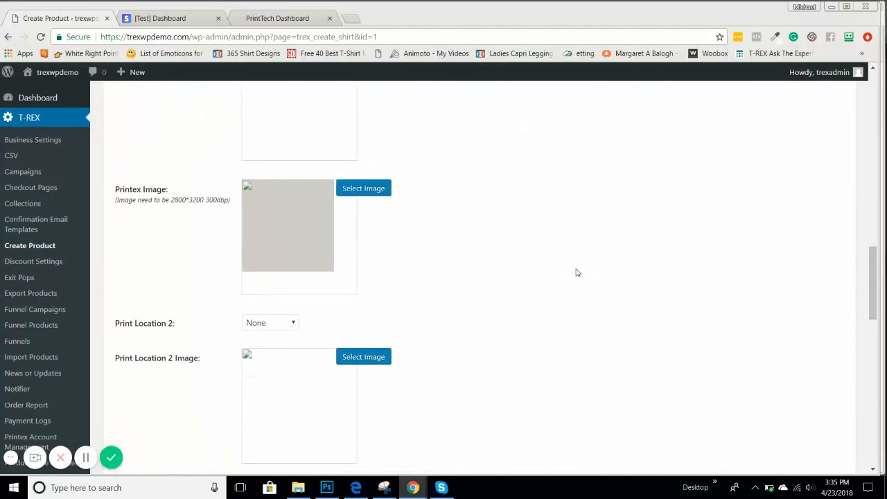
scroll(576, 273, up, 2)
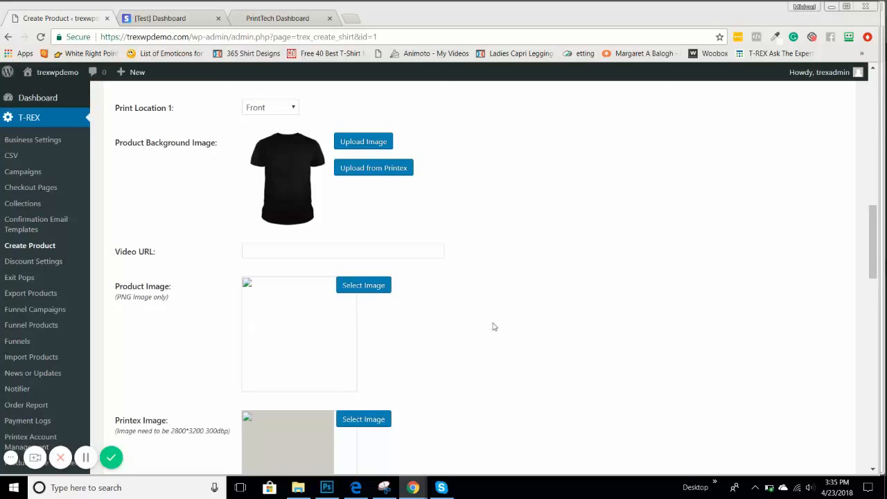
scroll(498, 329, down, 14)
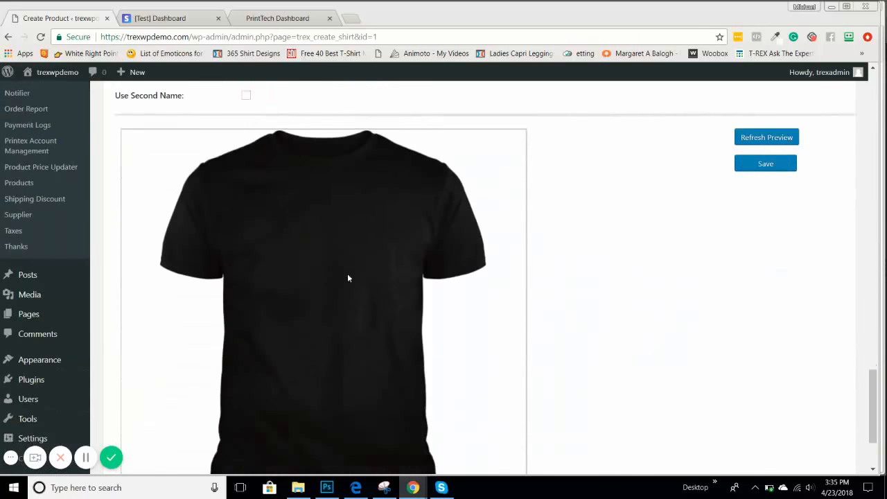
scroll(542, 279, up, 15)
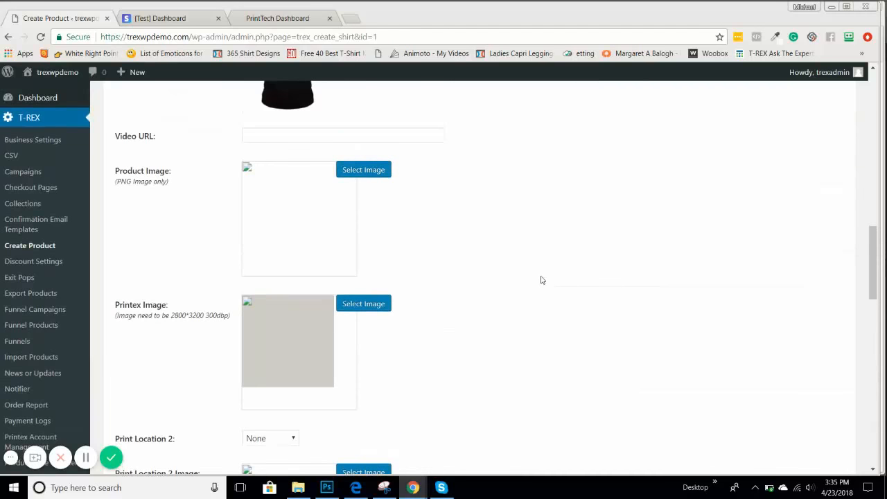
click(382, 172)
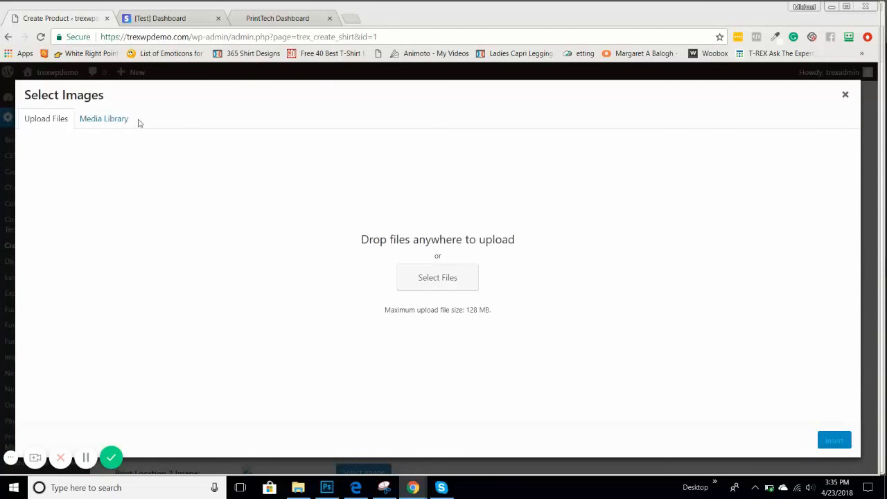
click(109, 119)
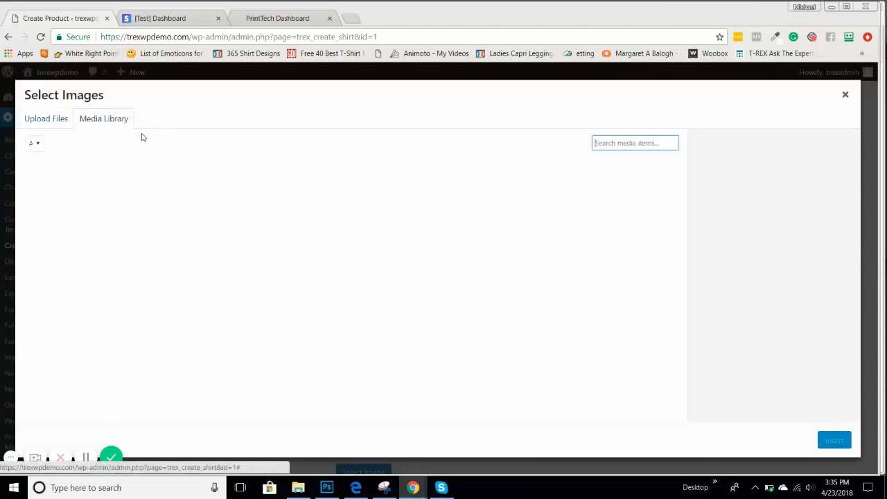
click(60, 122)
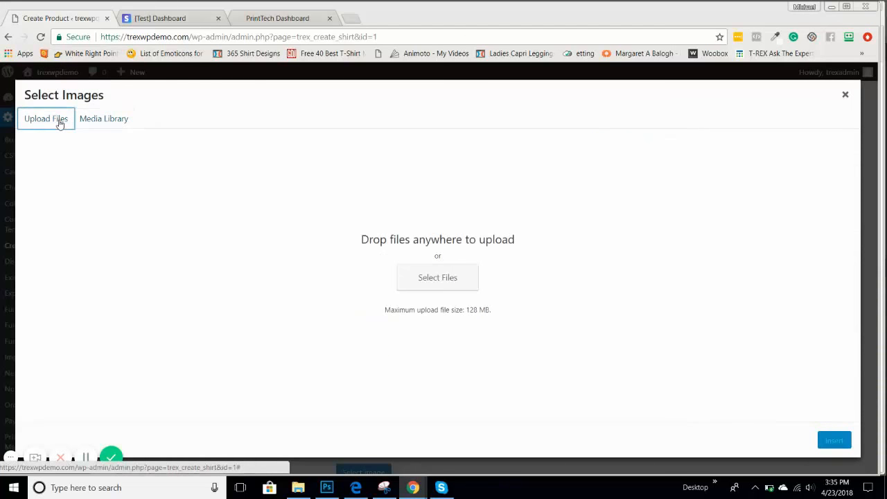
Step: Upload 3962MomLifeBLK.png from the moms designs folder in Downloads, check its dimensions, and close the image selection without inserting it
click(437, 280)
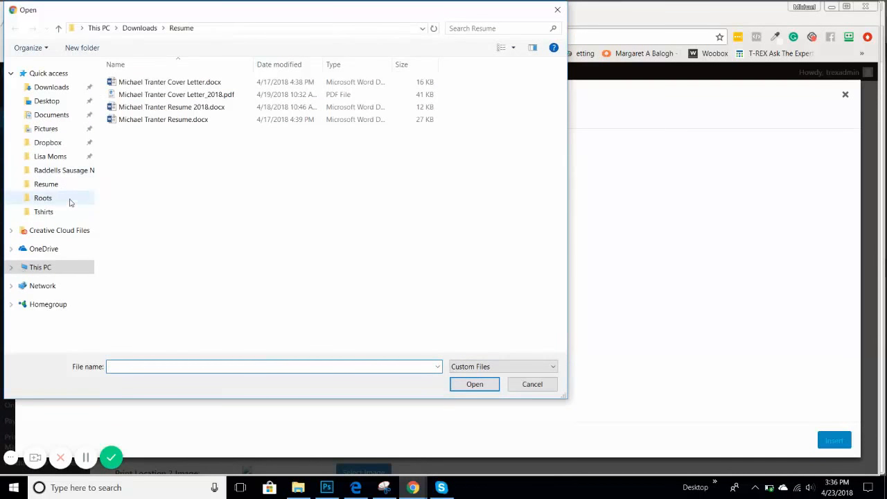
click(50, 156)
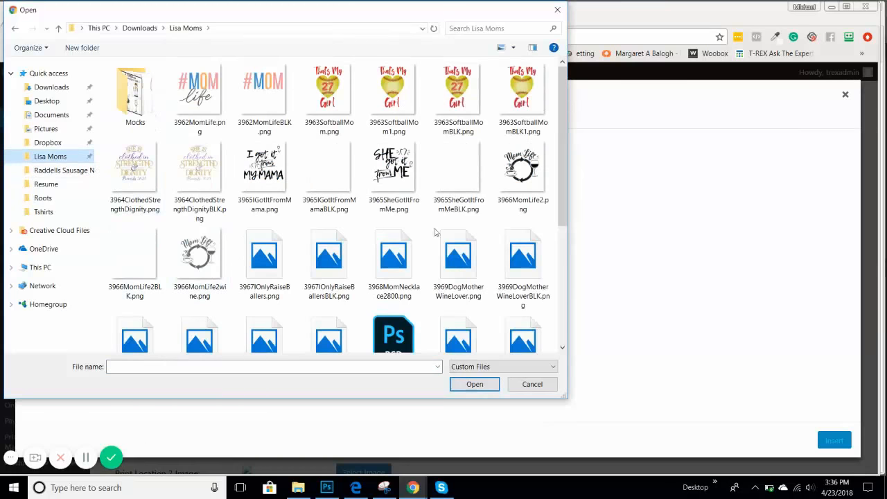
scroll(561, 181, down, 2)
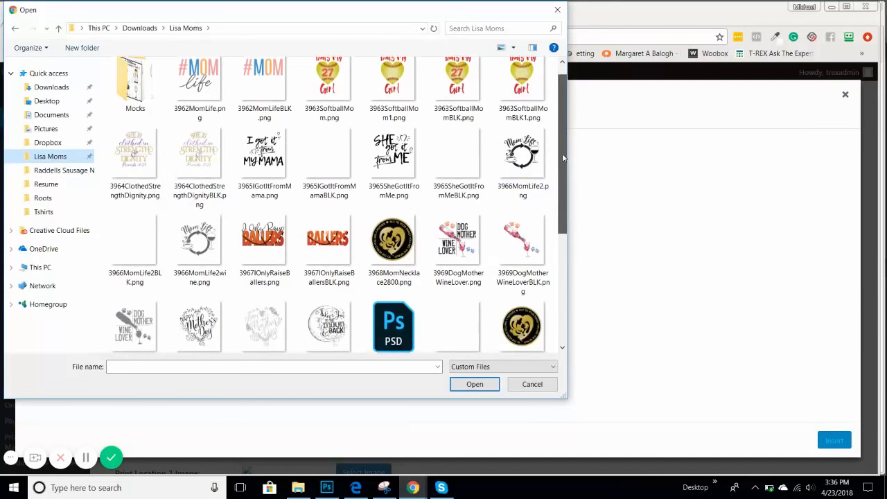
scroll(565, 211, up, 3)
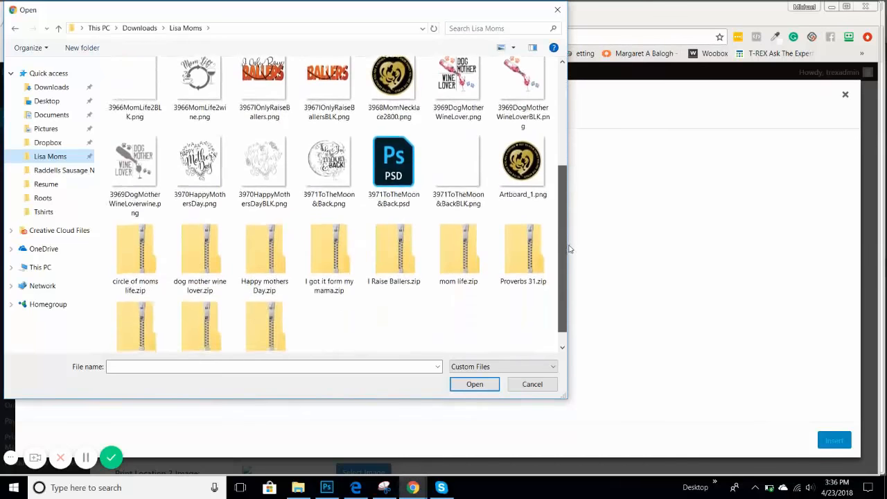
scroll(566, 178, up, 2)
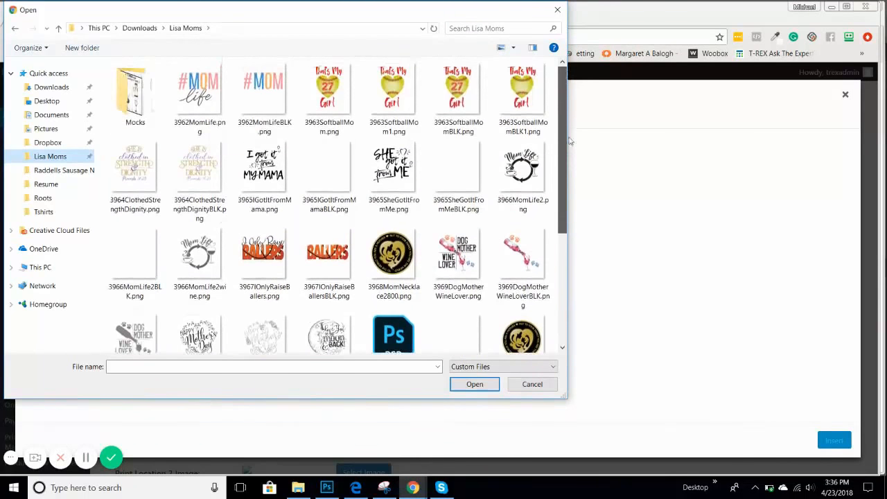
double_click(273, 104)
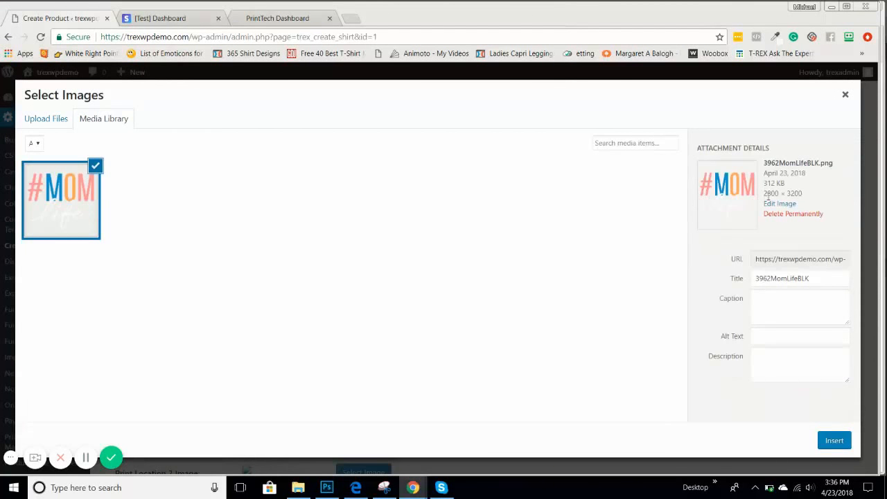
drag(765, 195, 806, 197)
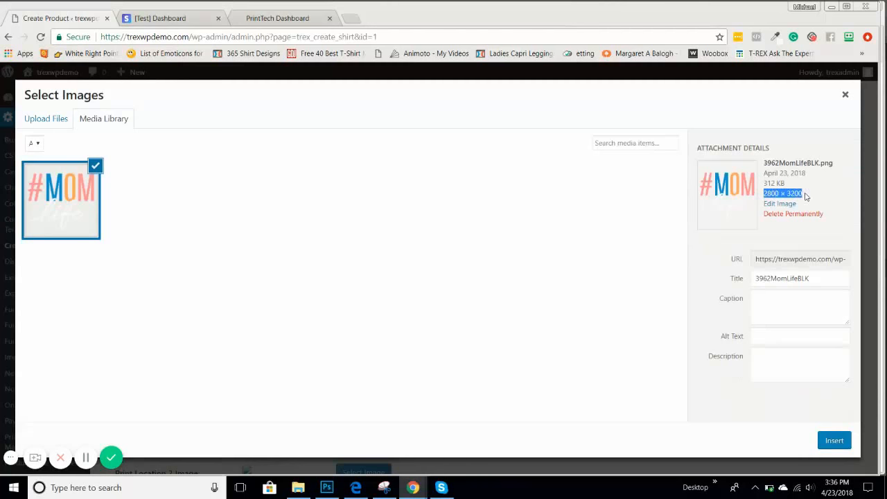
click(842, 98)
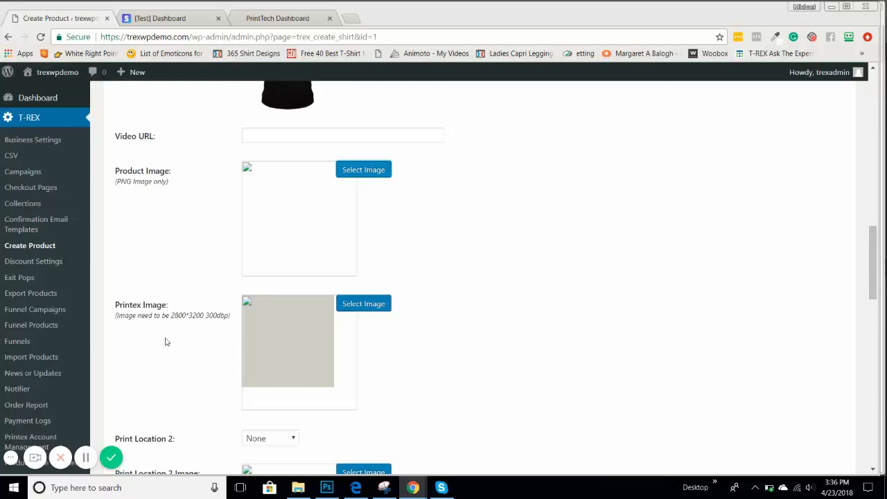
Step: Insert 3962MomLifeBLK.png from the media library as the Printex Image and save the product
click(373, 307)
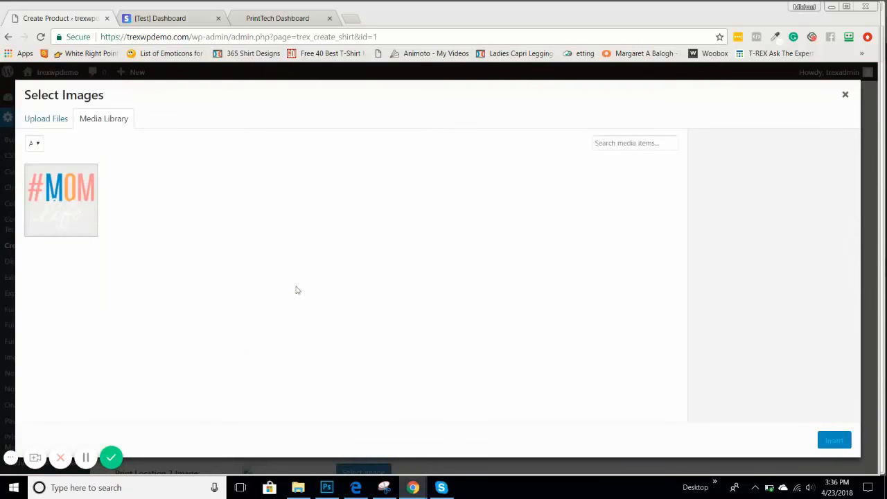
click(69, 195)
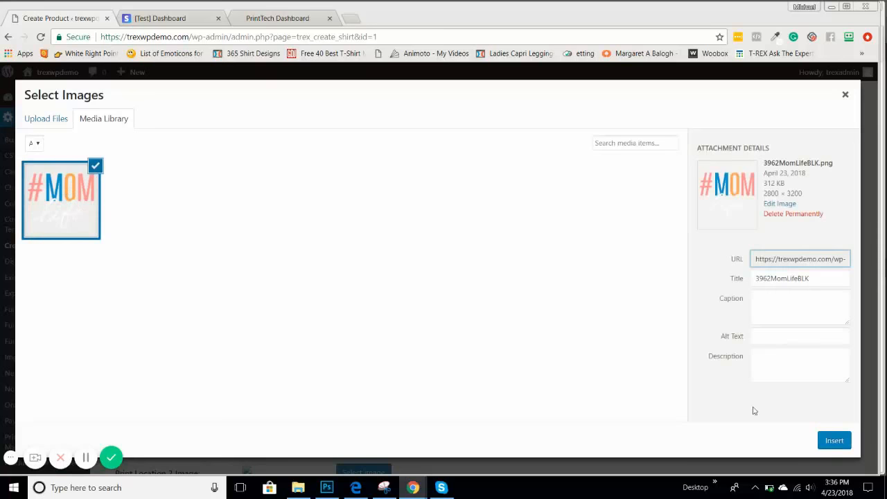
click(835, 441)
scroll(637, 319, down, 5)
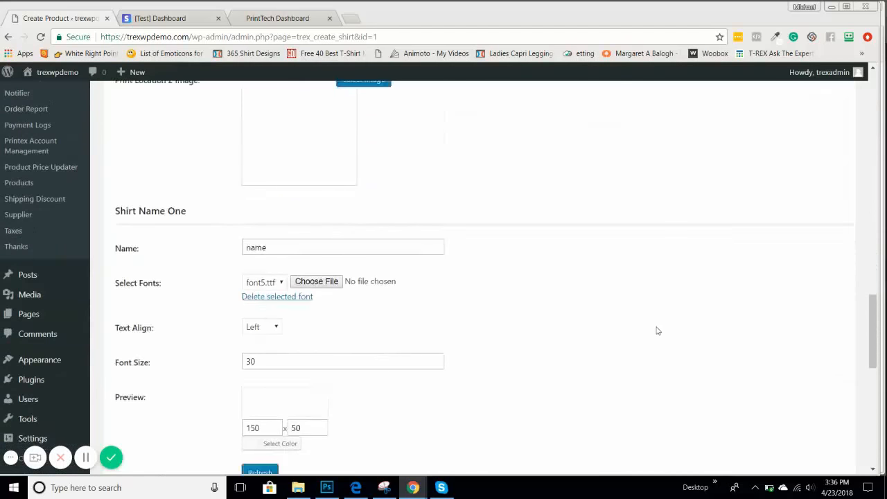
scroll(658, 331, down, 5)
click(764, 256)
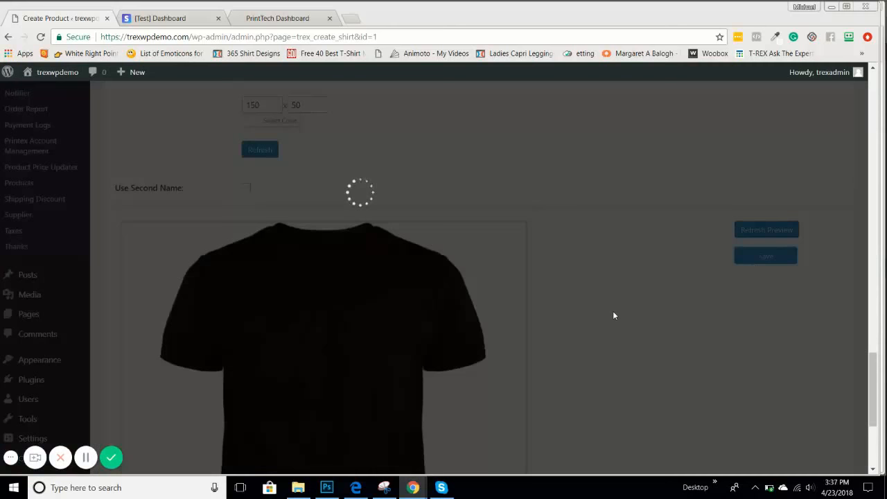
Step: Select 3962MomLifeBLK.png in the Product Image media library and open it for image editing
scroll(613, 316, up, 3)
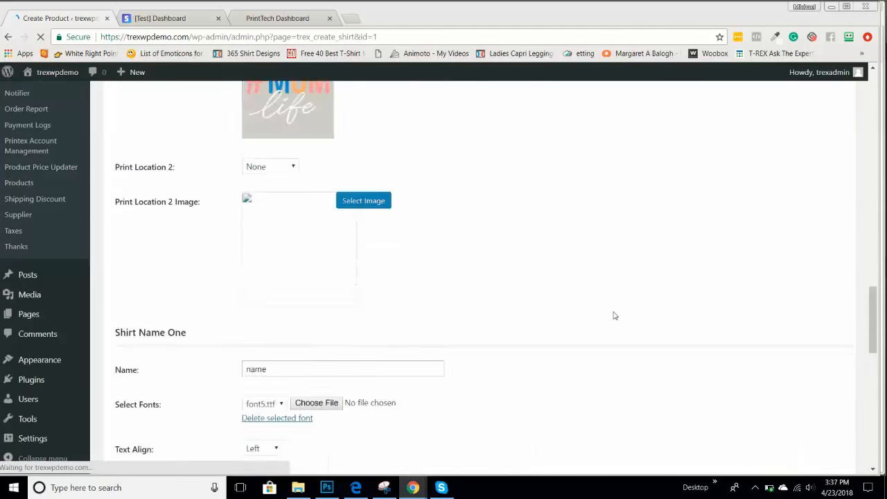
scroll(613, 316, up, 4)
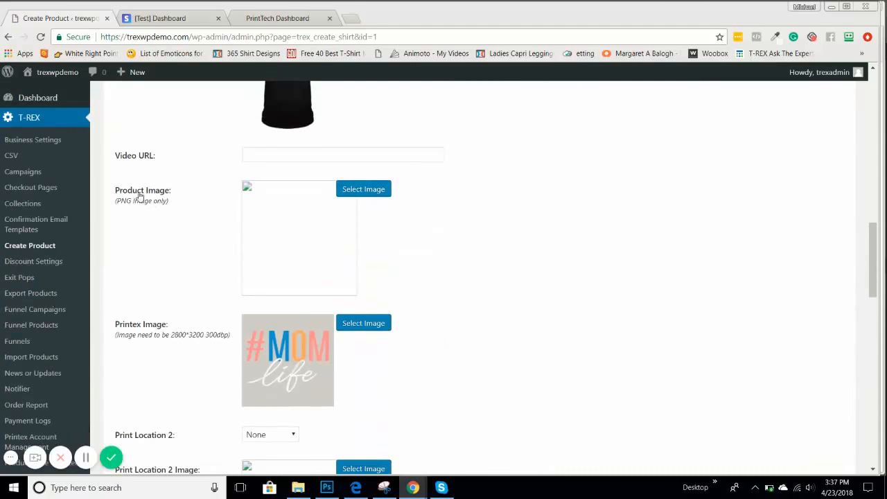
scroll(505, 268, down, 10)
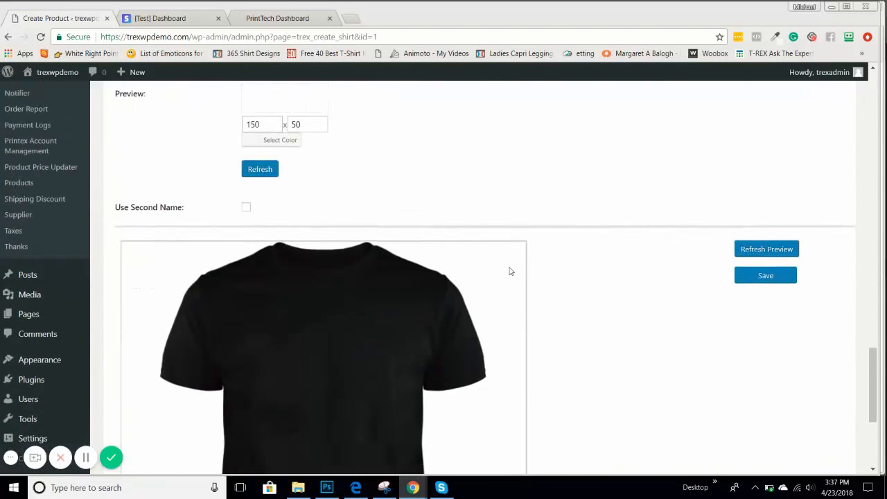
scroll(293, 260, down, 3)
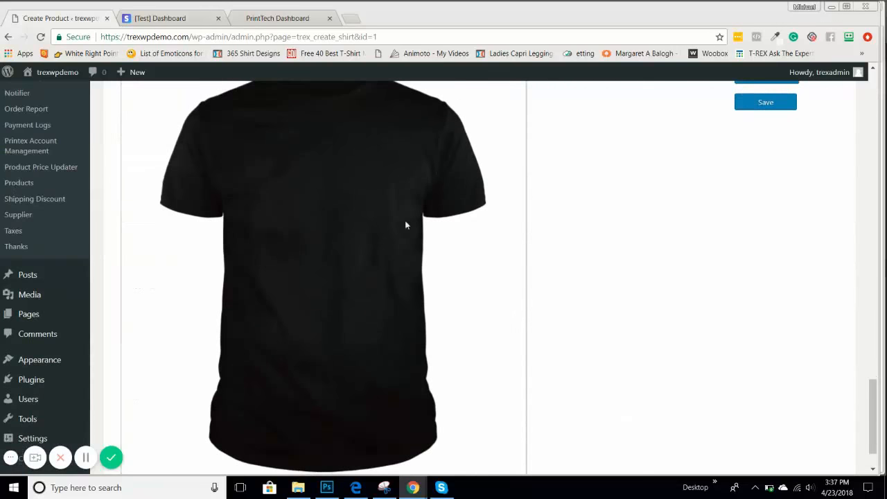
scroll(406, 224, up, 15)
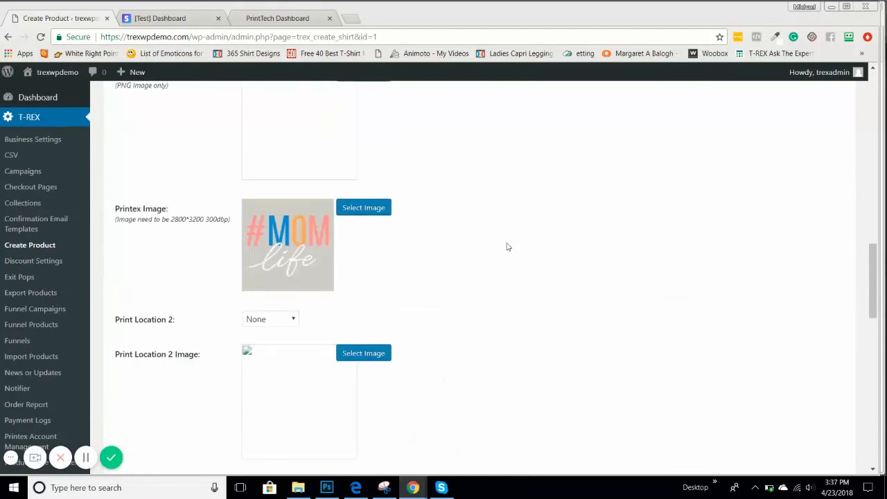
scroll(506, 248, up, 3)
click(371, 247)
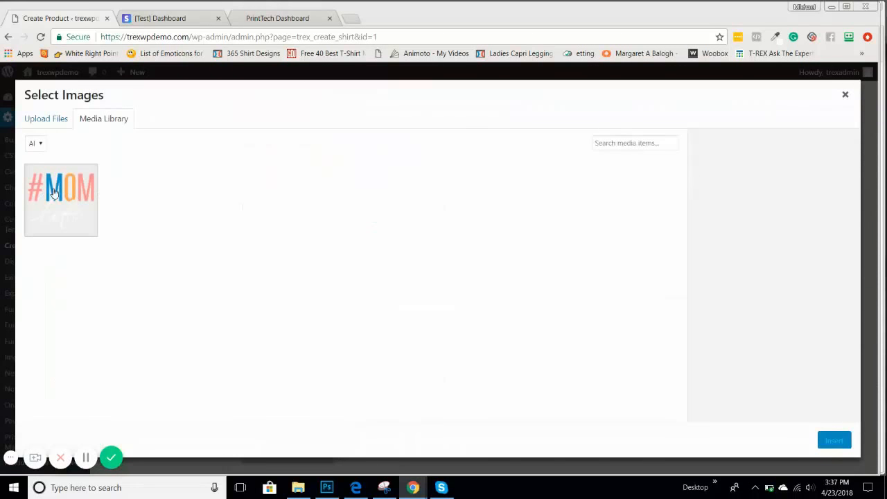
click(55, 193)
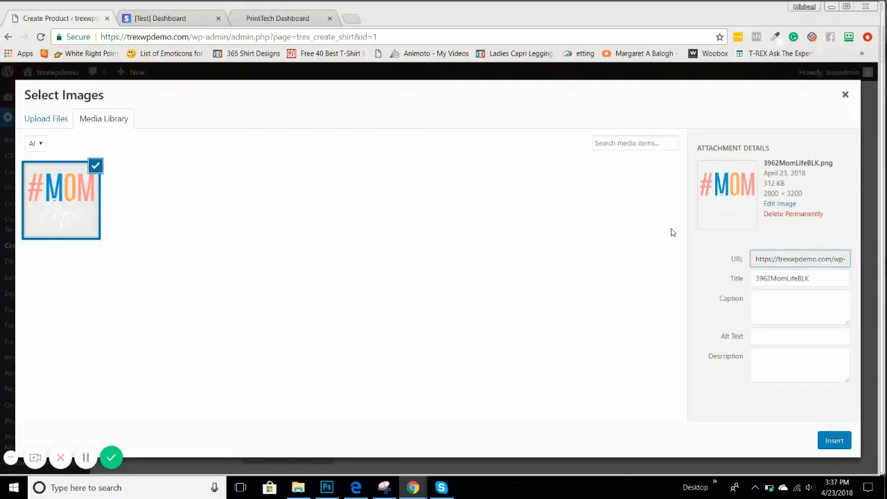
click(780, 205)
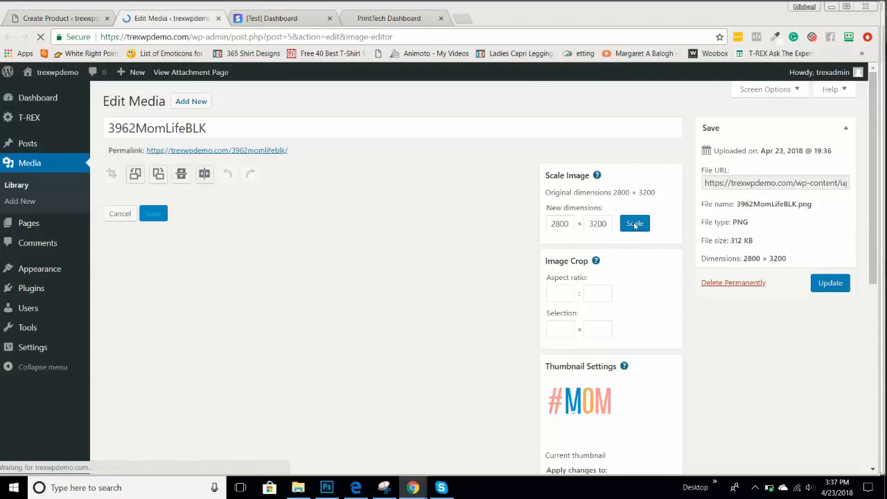
Step: Scale the 3962MomLifeBLK image to a width of 400 pixels and update the media file
drag(569, 223, 542, 225)
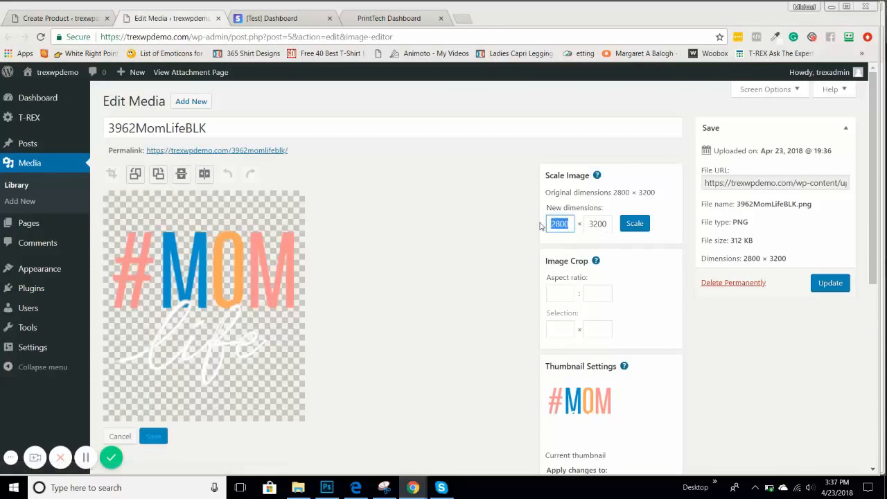
text(400)
click(634, 226)
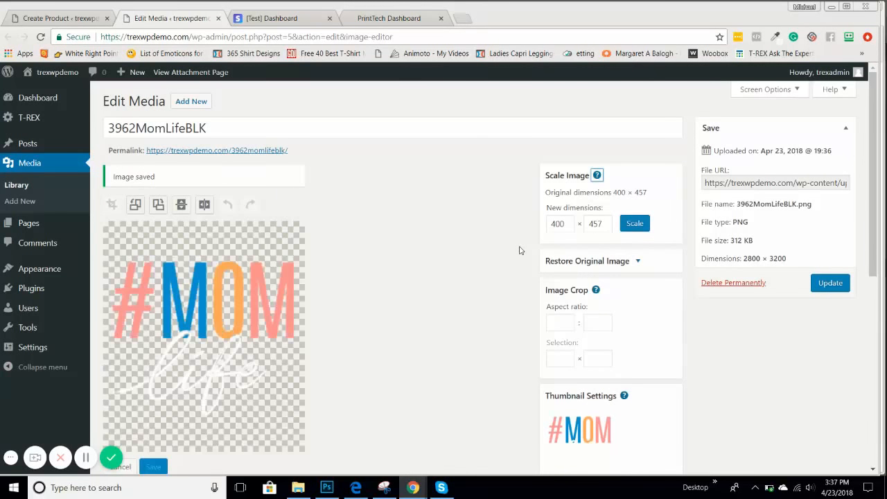
click(836, 289)
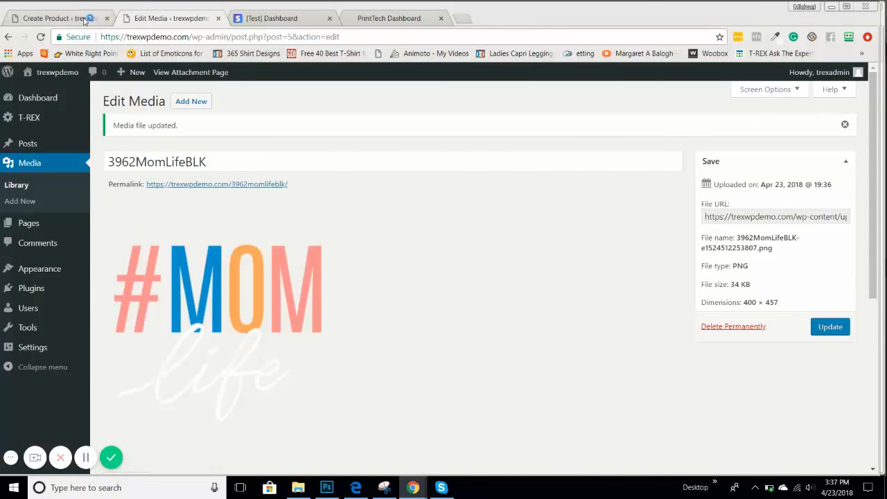
Step: Reload the product page and insert the 400 × 457 version of 3962MomLifeBLK from the media library as the Product Image
click(89, 19)
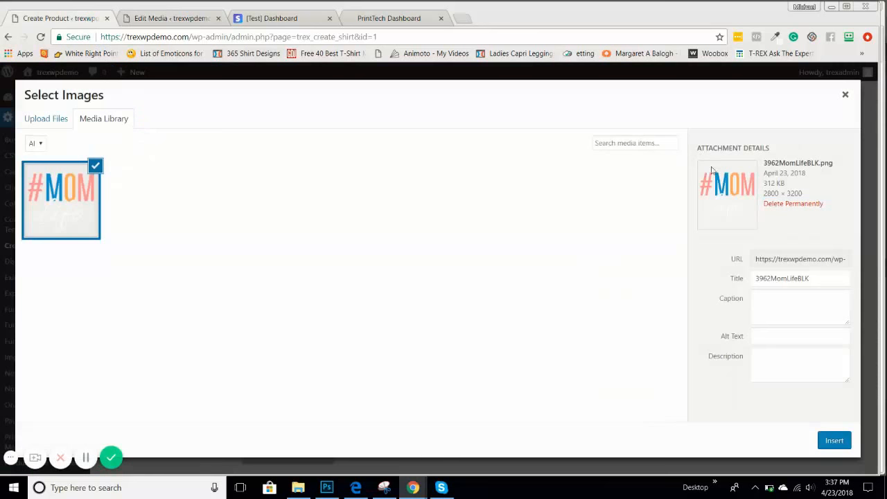
click(845, 97)
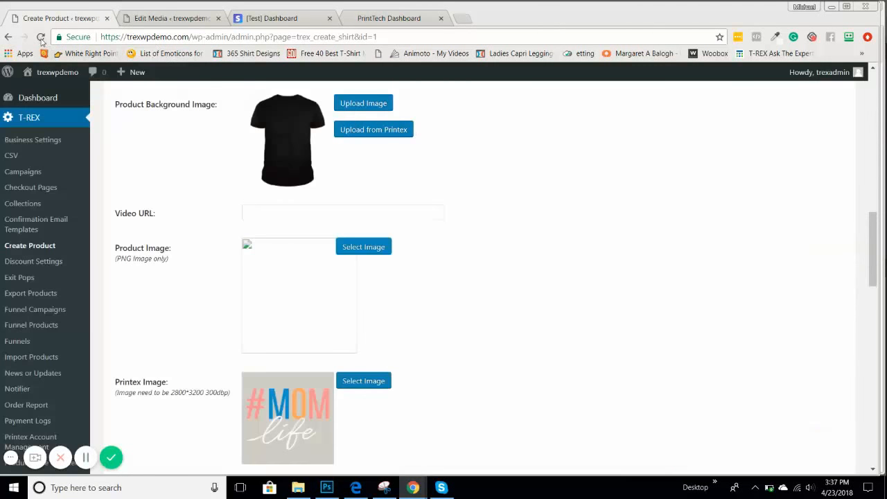
click(41, 37)
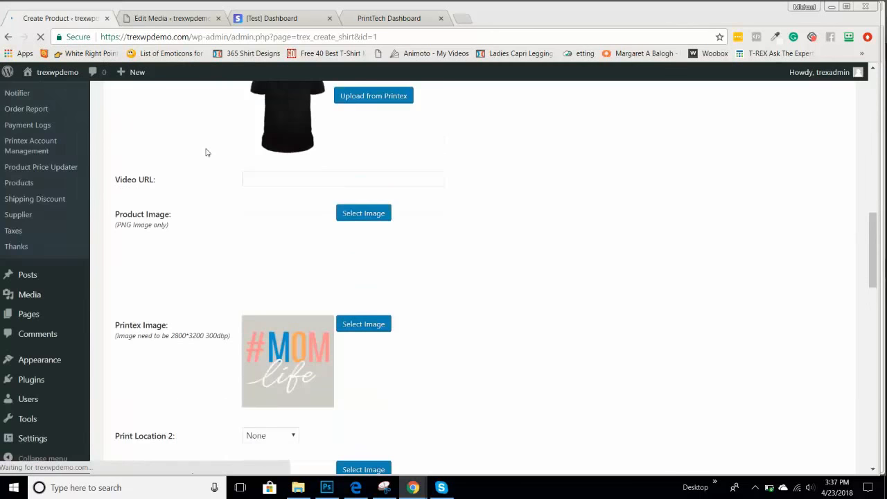
click(367, 248)
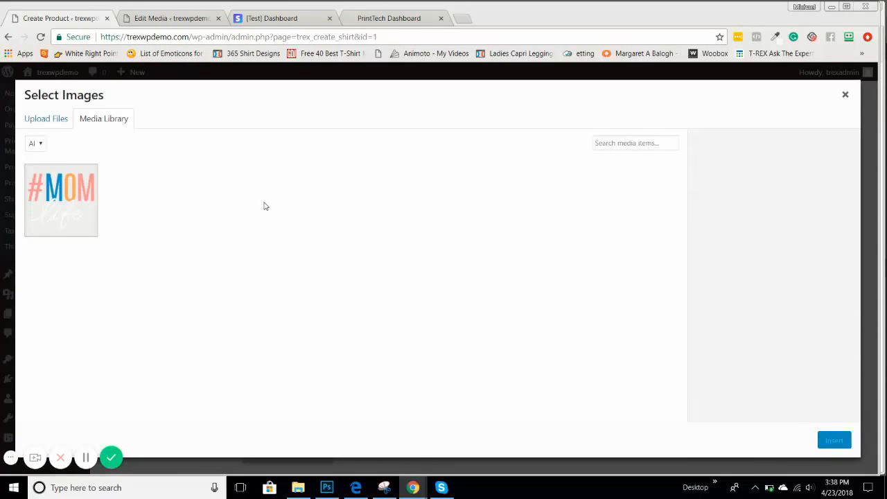
click(83, 204)
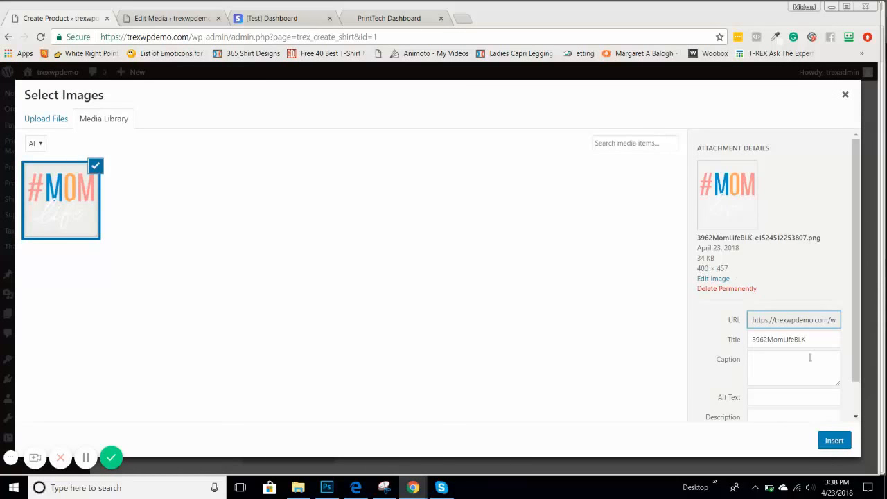
click(832, 443)
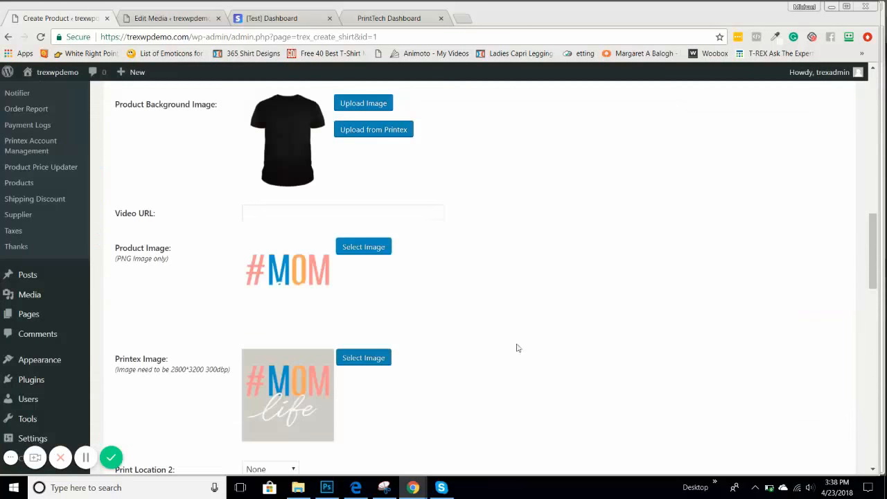
Step: Upload 3962MomLifeBLK.png from the moms designs folder again for the Printex Image
scroll(151, 340, down, 2)
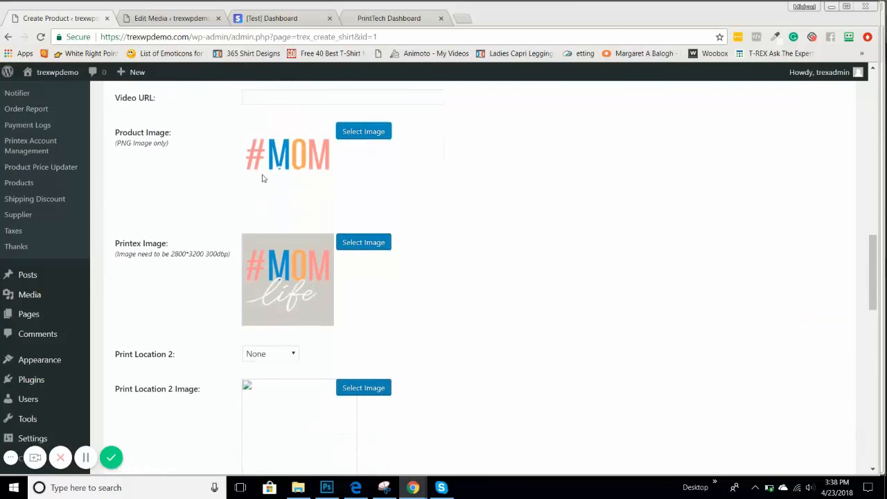
click(357, 243)
click(56, 118)
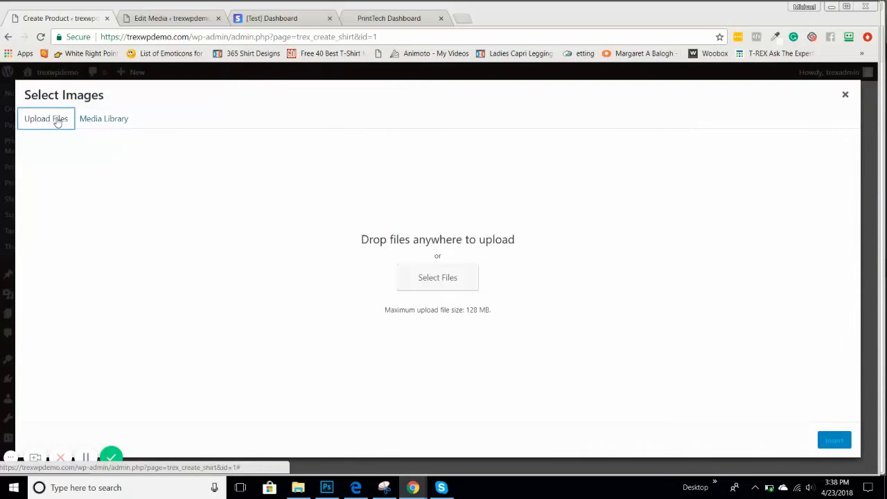
click(435, 280)
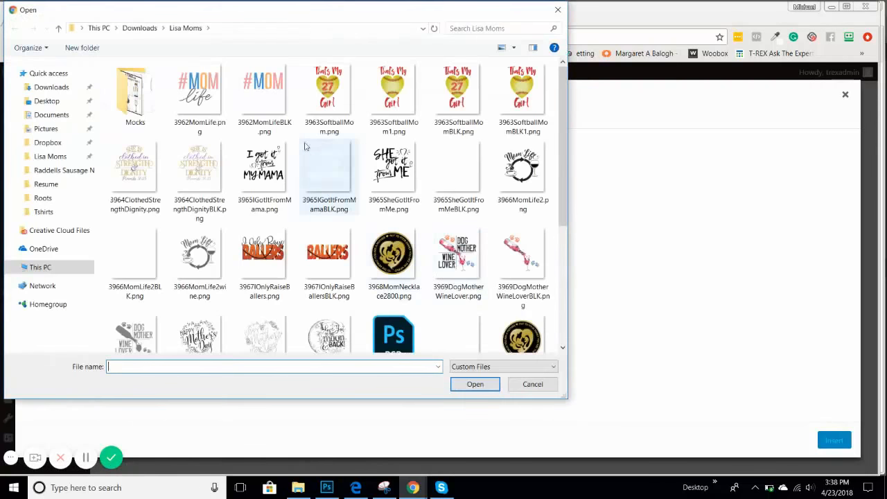
click(290, 128)
click(474, 383)
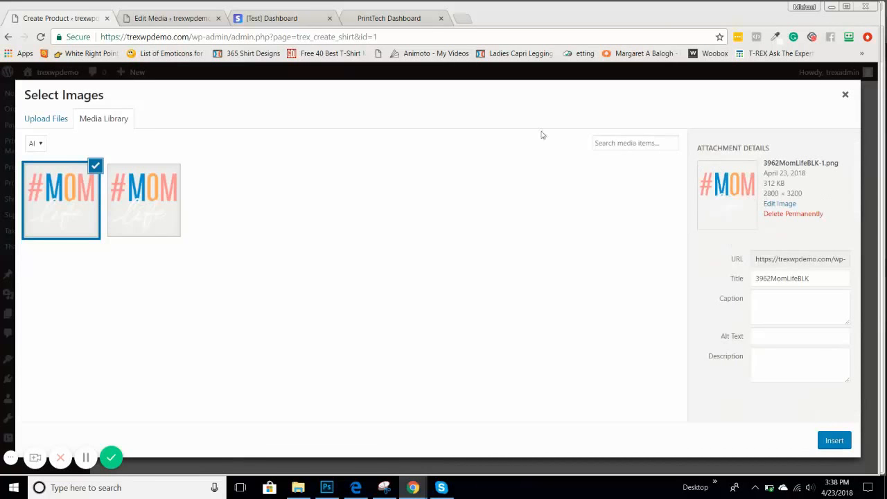
Step: Compare the dimensions of the two library images and insert the 2800 × 3200 version as the Printex Image
drag(770, 194, 801, 194)
click(166, 210)
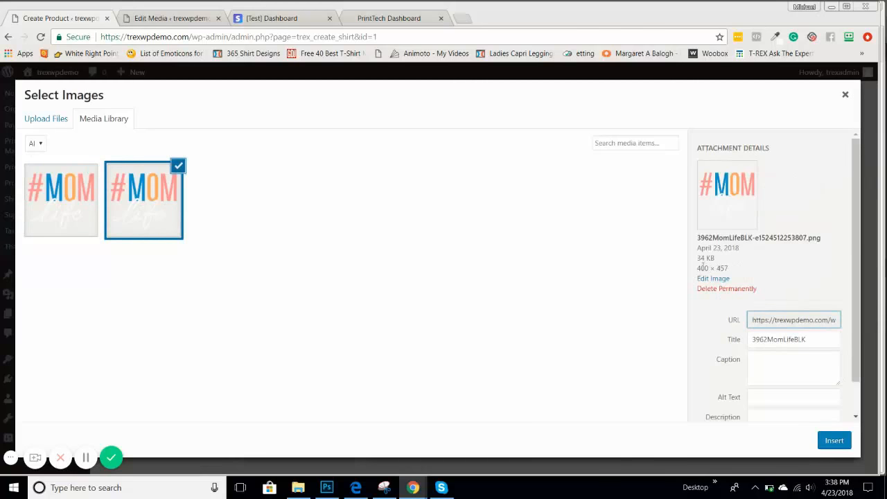
drag(703, 266, 743, 263)
click(76, 201)
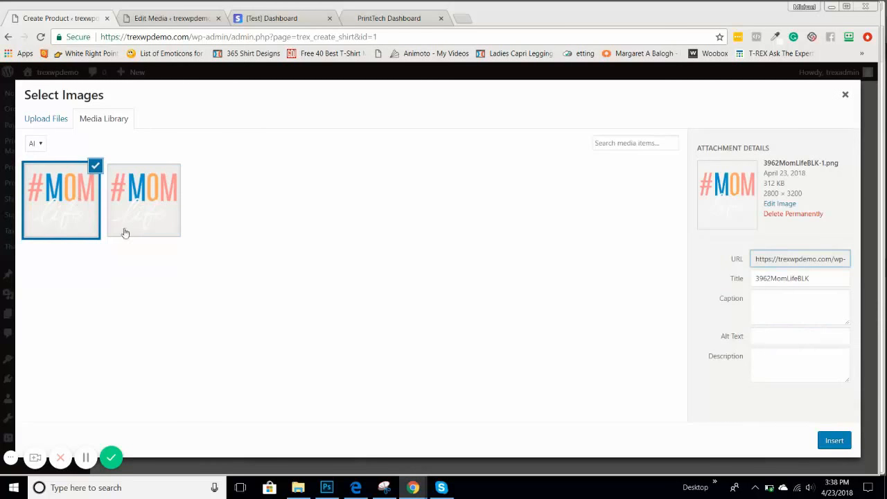
click(833, 441)
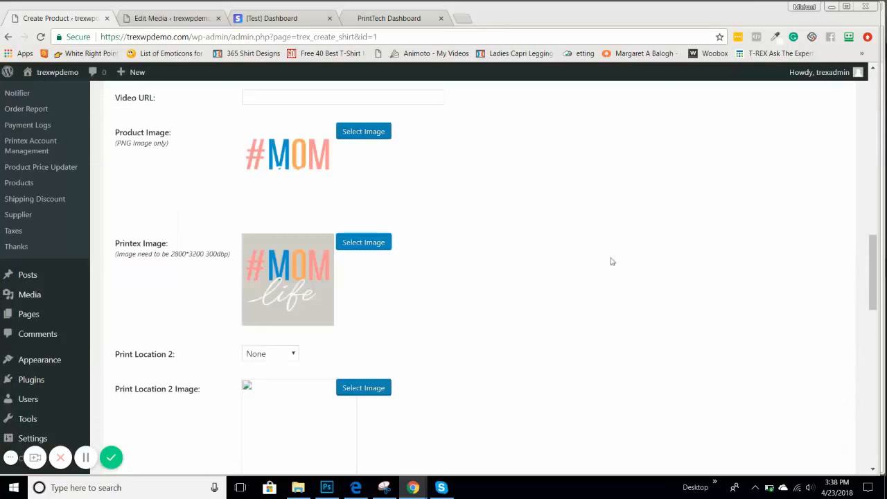
Step: Refresh the shirt preview to place the selected Product Image on the black T-shirt
scroll(346, 298, up, 2)
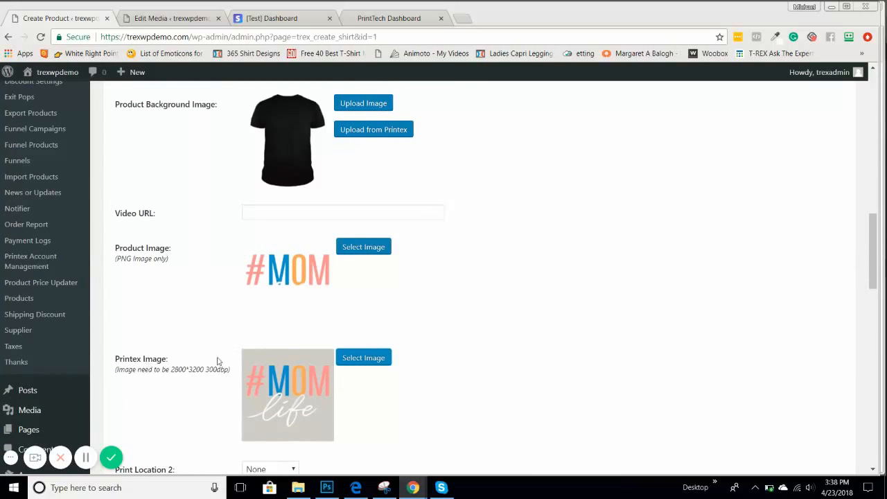
scroll(433, 305, down, 4)
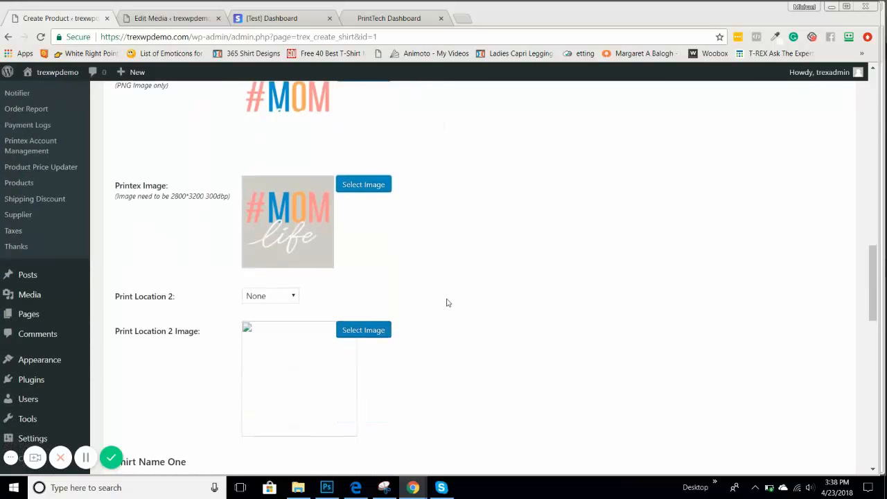
scroll(506, 291, down, 3)
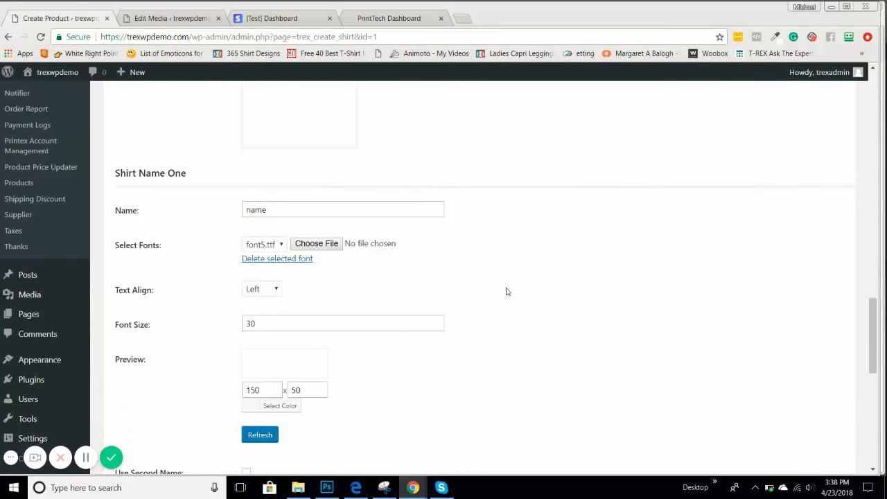
scroll(193, 220, down, 3)
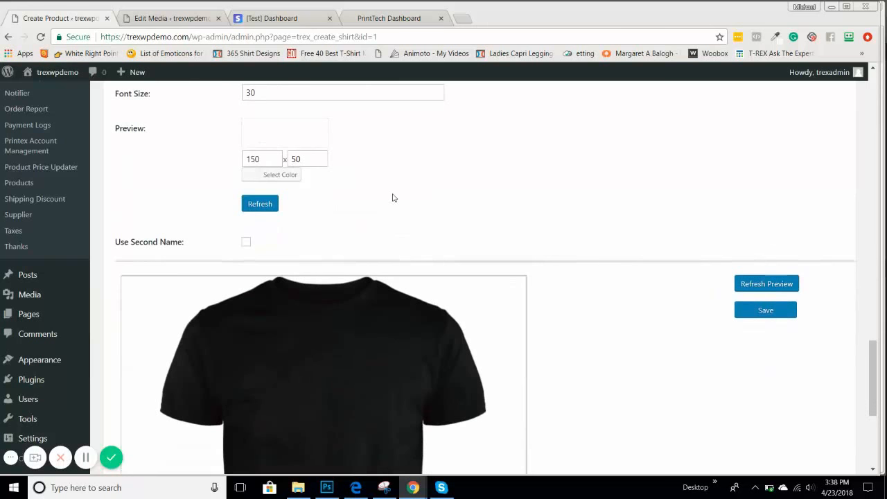
click(767, 283)
scroll(649, 234, down, 3)
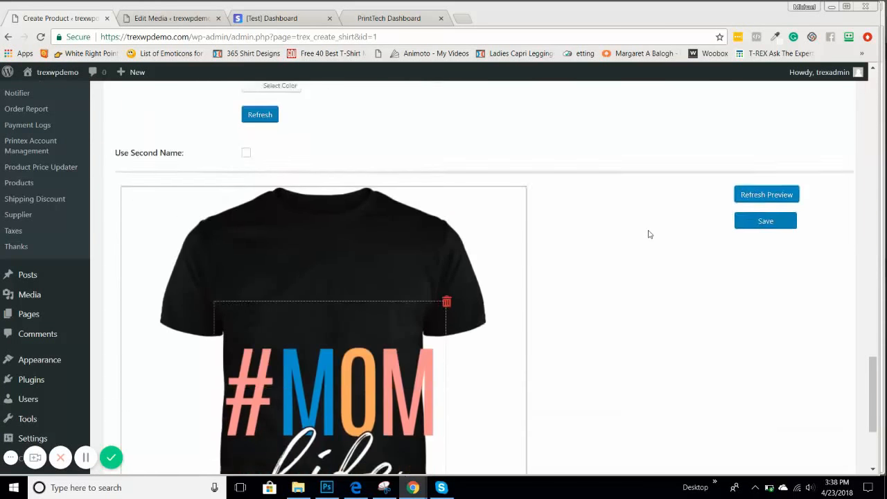
scroll(556, 238, up, 2)
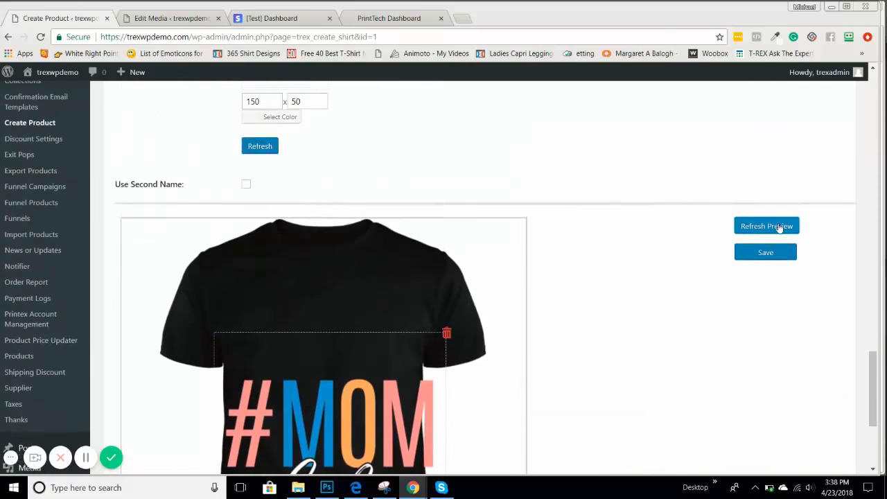
scroll(655, 230, down, 2)
scroll(656, 232, down, 2)
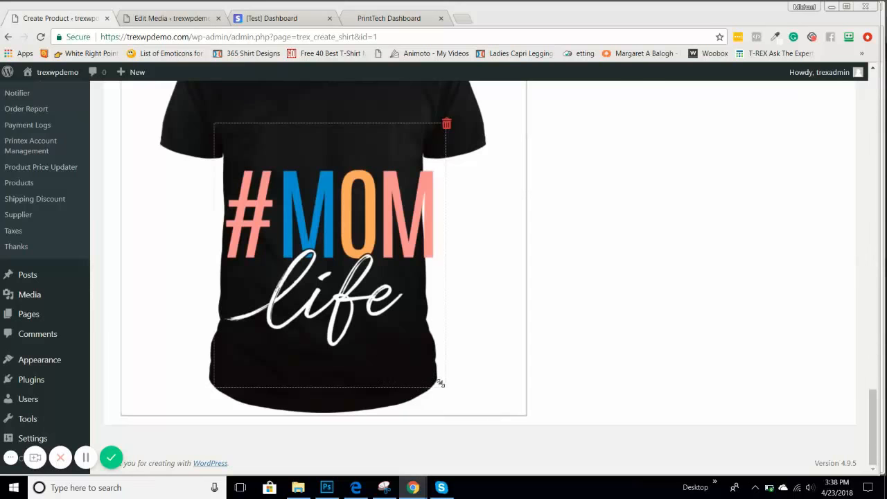
Step: Shrink the Mom Life design to fit the shirt, centre it on the chest and save the product
drag(439, 382, 382, 317)
scroll(507, 270, up, 1)
scroll(507, 270, up, 1)
drag(323, 348, 362, 246)
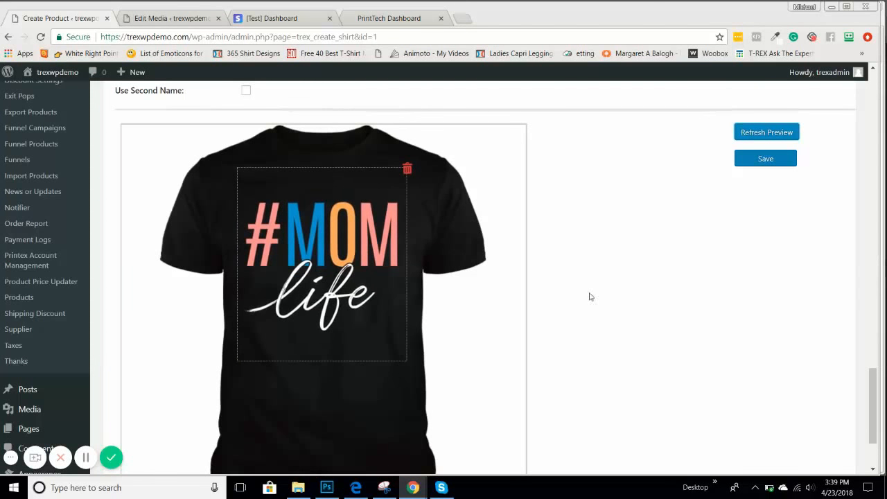
click(739, 160)
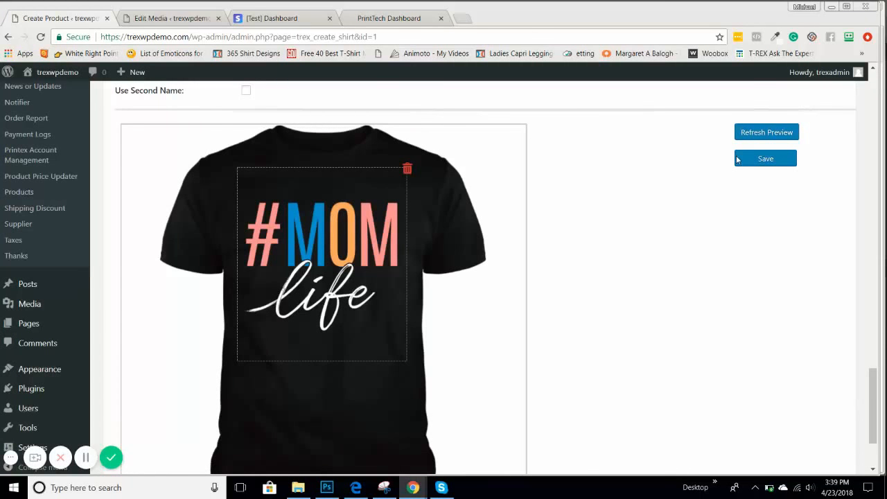
Step: Review the product form from its name and pricing through the image settings to the shirt preview
scroll(627, 227, up, 10)
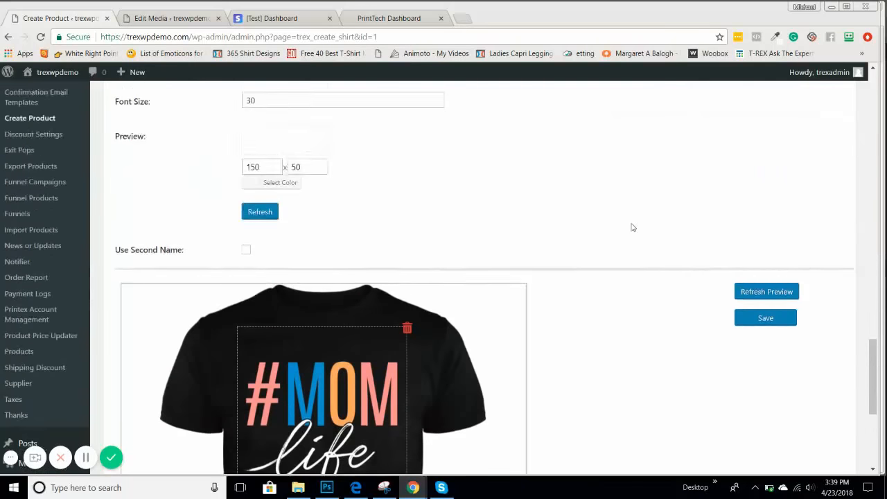
scroll(642, 232, up, 8)
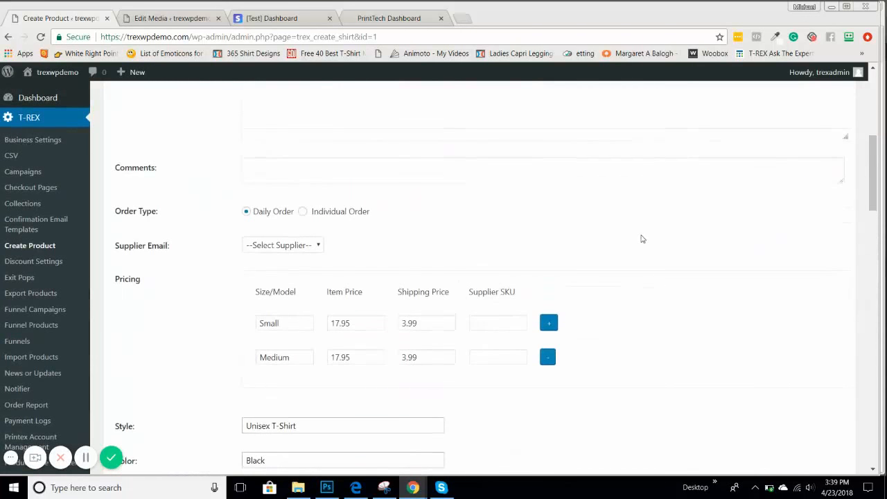
scroll(641, 235, up, 8)
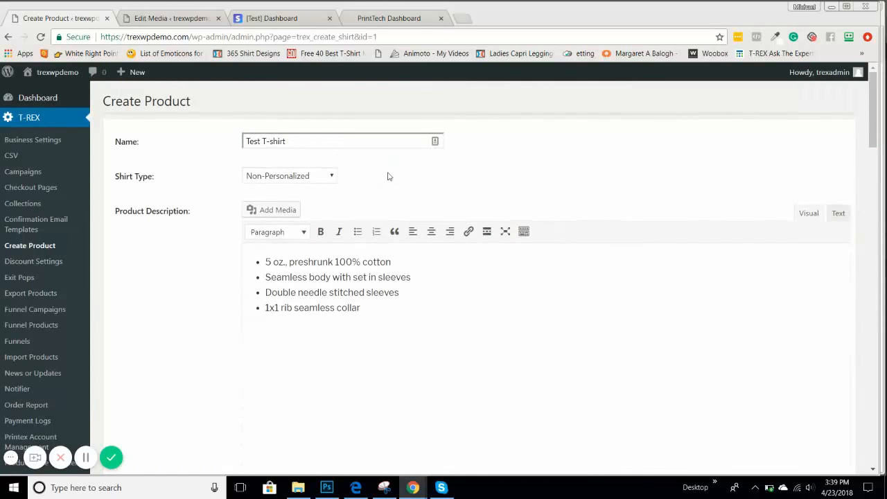
scroll(467, 228, down, 15)
scroll(616, 271, down, 15)
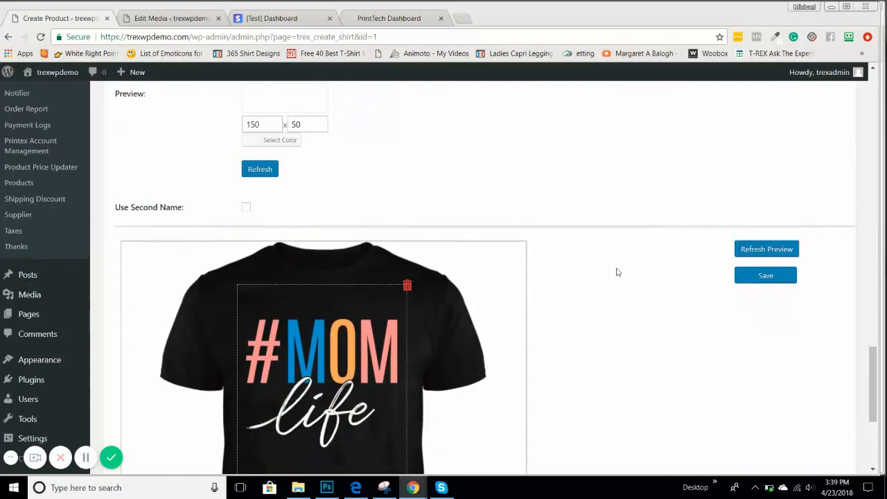
scroll(617, 272, down, 3)
scroll(610, 273, up, 15)
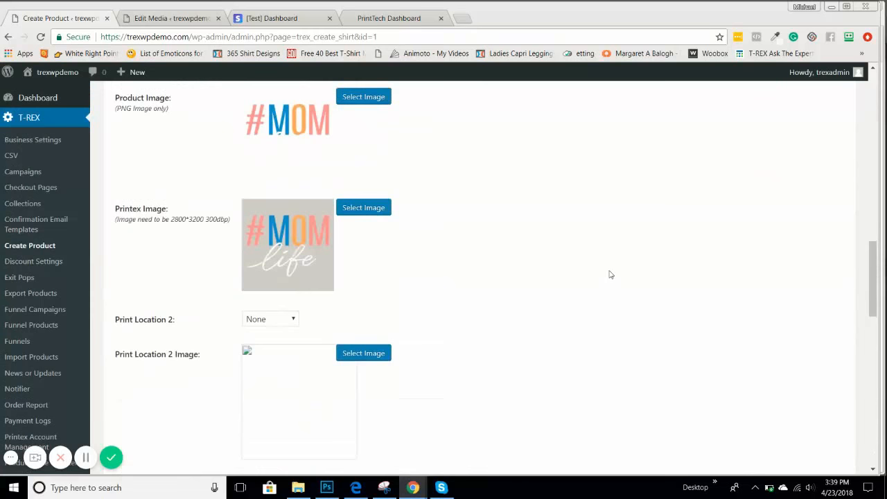
scroll(610, 274, up, 3)
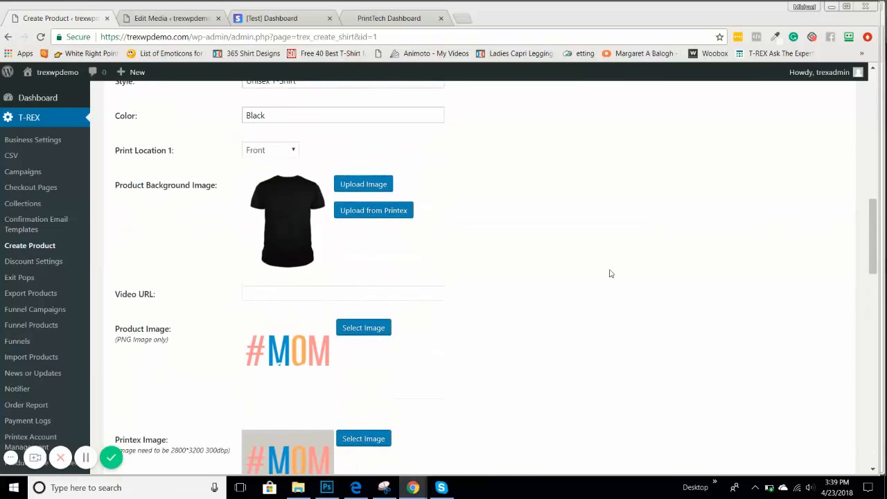
scroll(611, 272, down, 9)
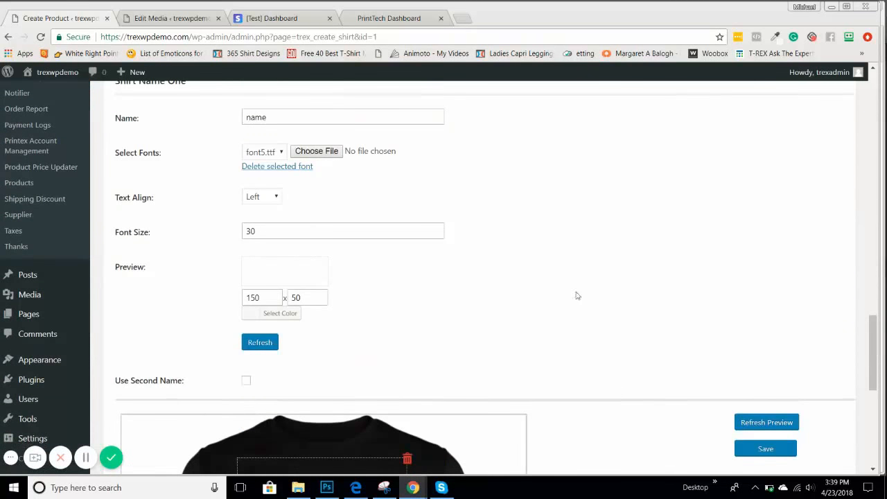
Step: Open the T-REX product list and duplicate the Test T-shirt product
click(58, 182)
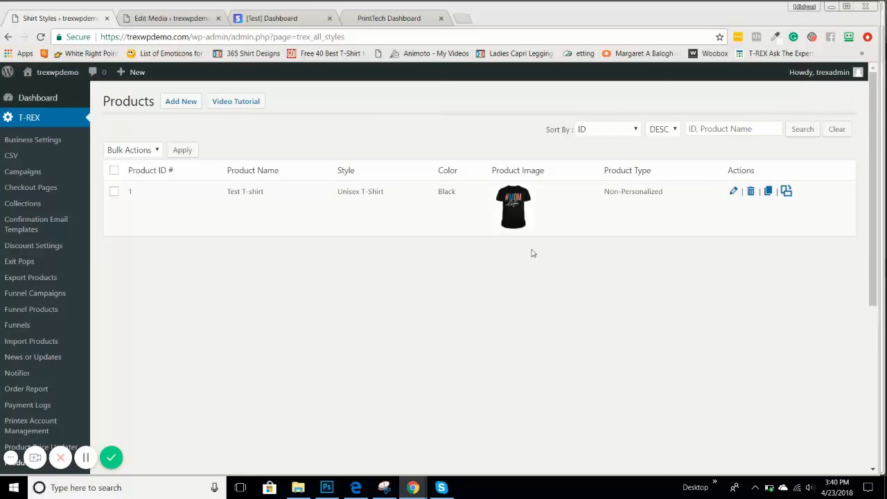
click(769, 192)
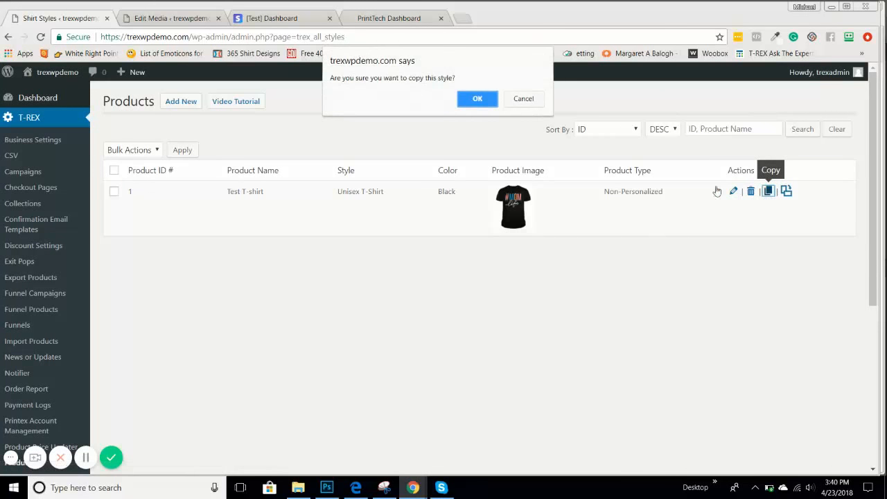
click(477, 97)
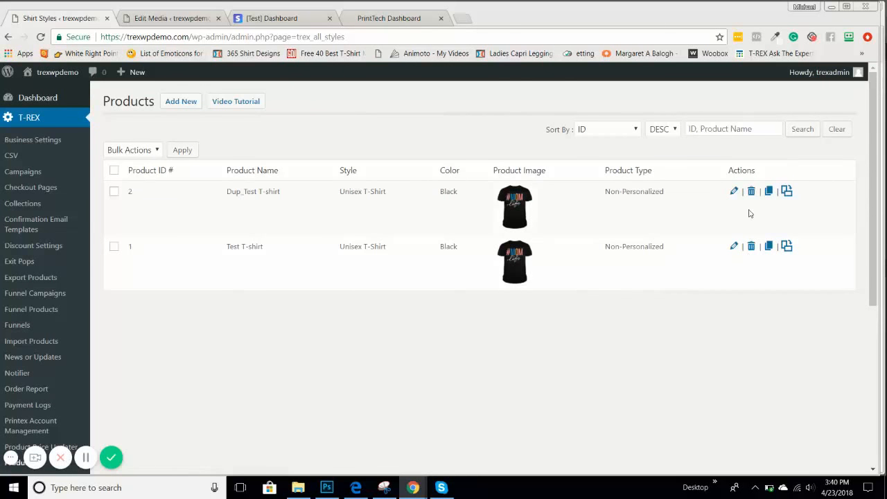
Step: Open the duplicated product for editing and change its name to Mom Life White Tee
click(734, 191)
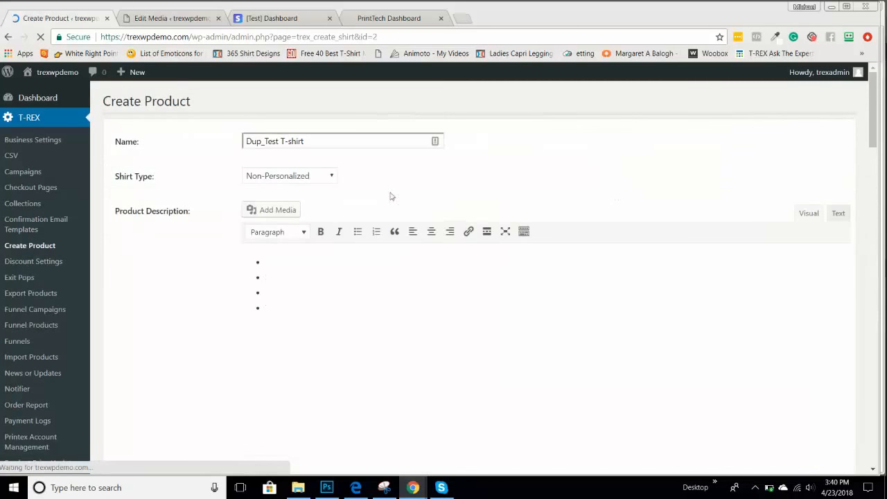
click(277, 141)
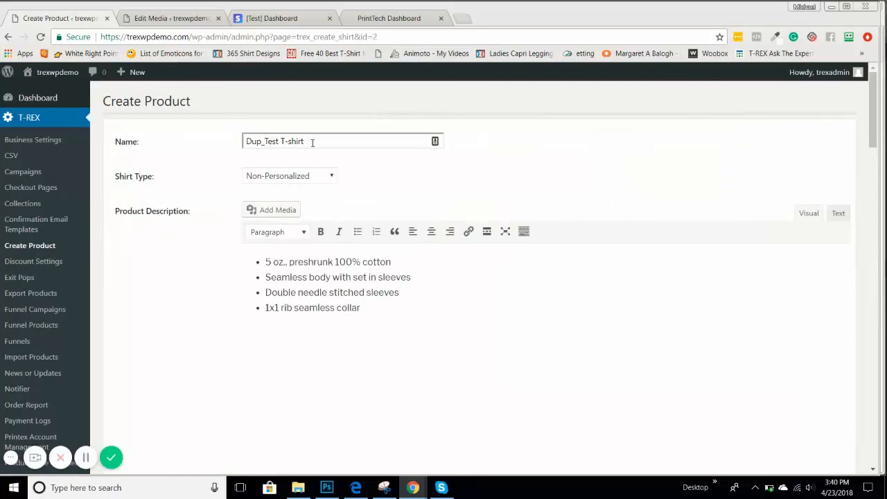
drag(312, 142, 203, 142)
text(Mom Life White Tee)
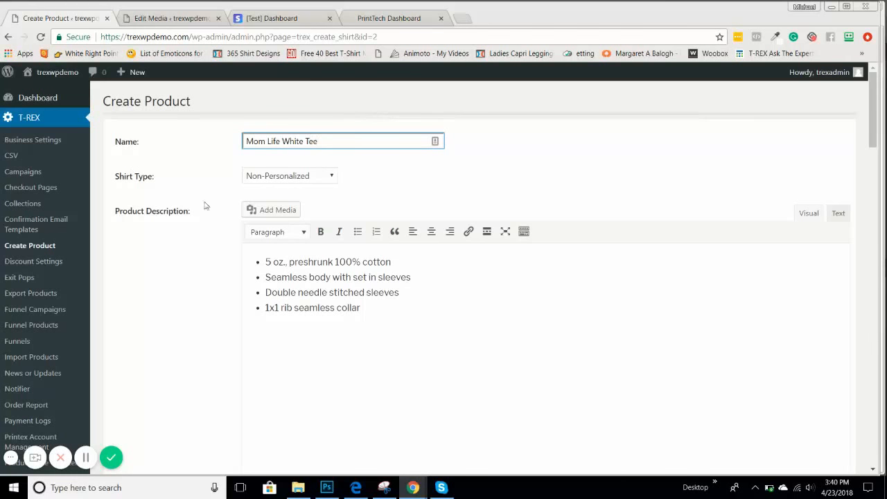
Step: Set the duplicated product's colour to White
scroll(287, 224, down, 6)
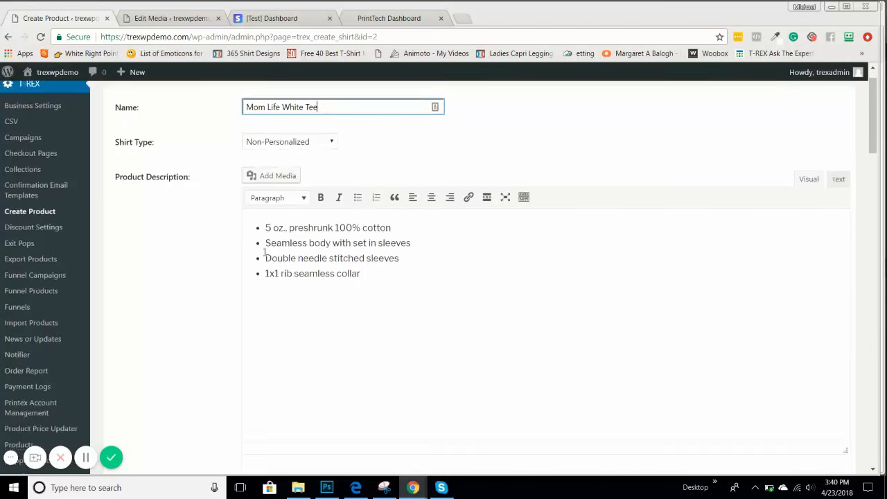
scroll(309, 242, down, 2)
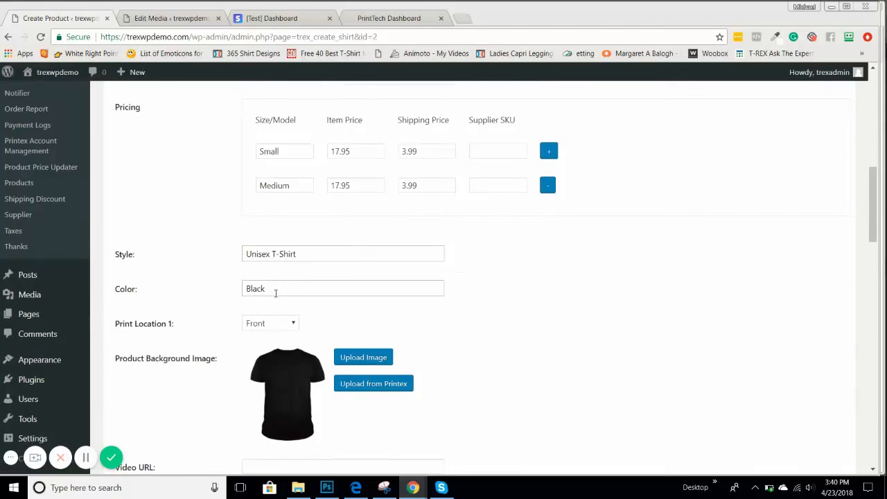
double_click(243, 288)
text(White)
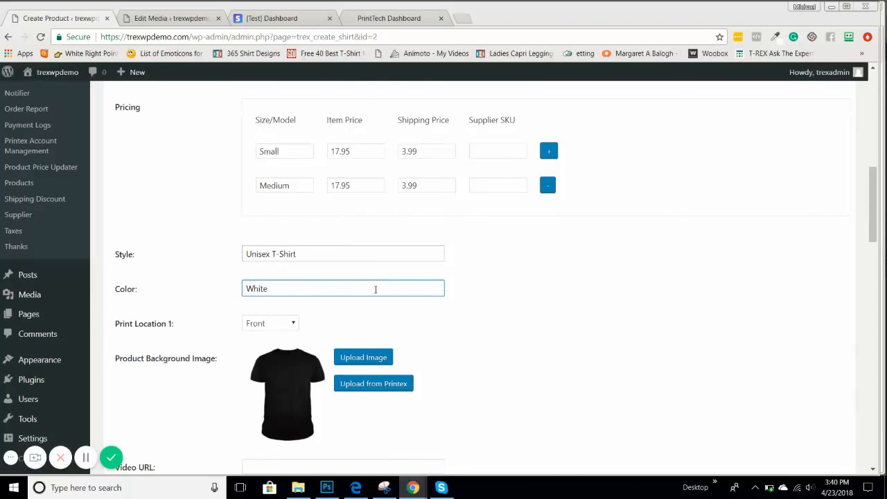
Step: Replace the product background image with the white T-shirt mockup from the Printex category Mens short sleeve Ts
scroll(378, 291, down, 2)
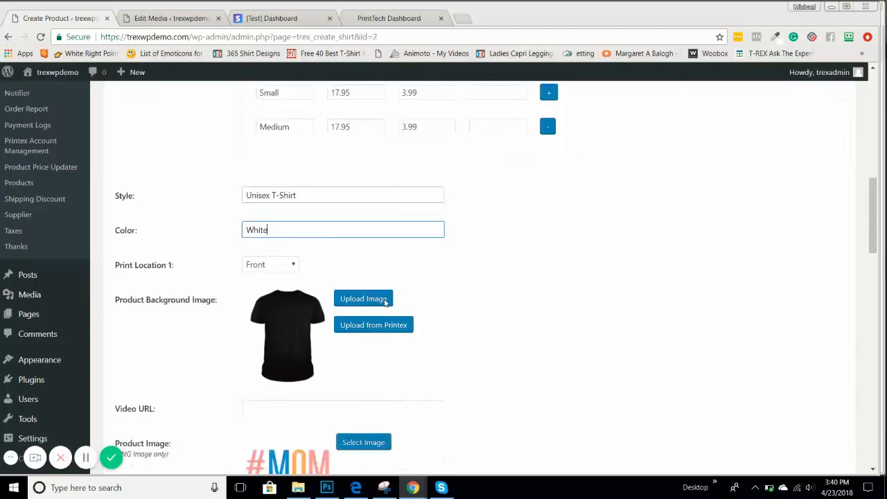
click(367, 269)
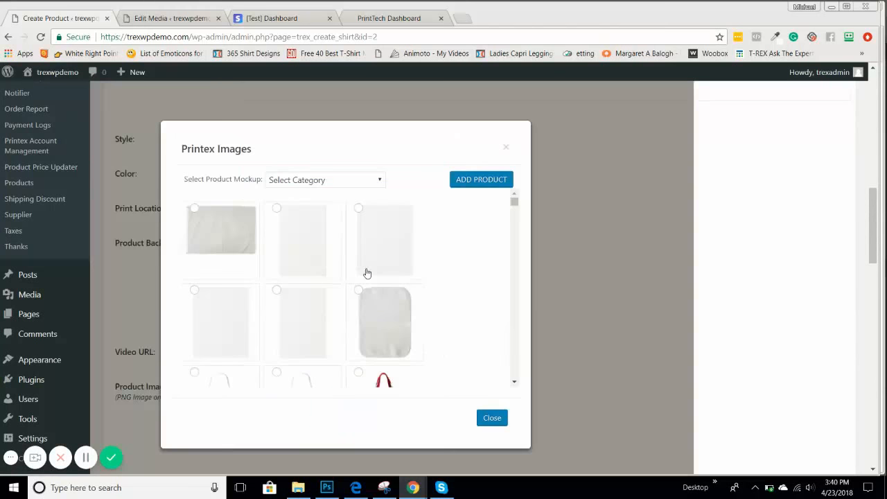
click(333, 185)
scroll(367, 333, down, 3)
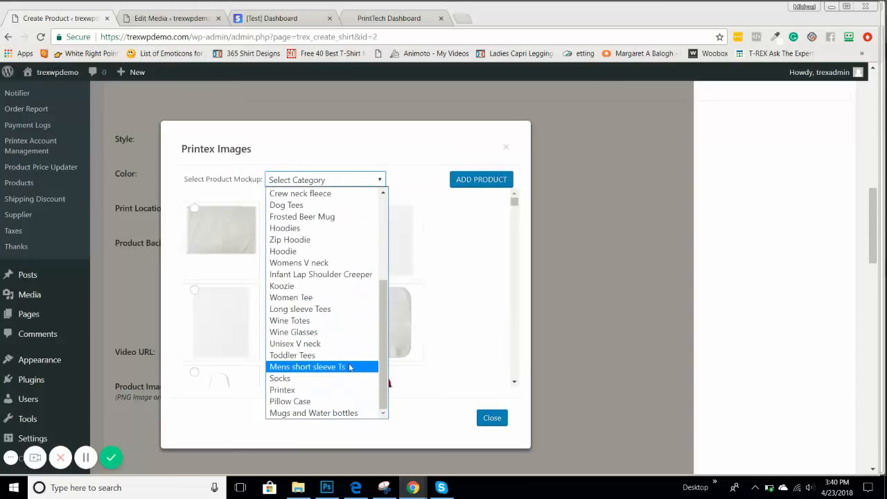
click(350, 366)
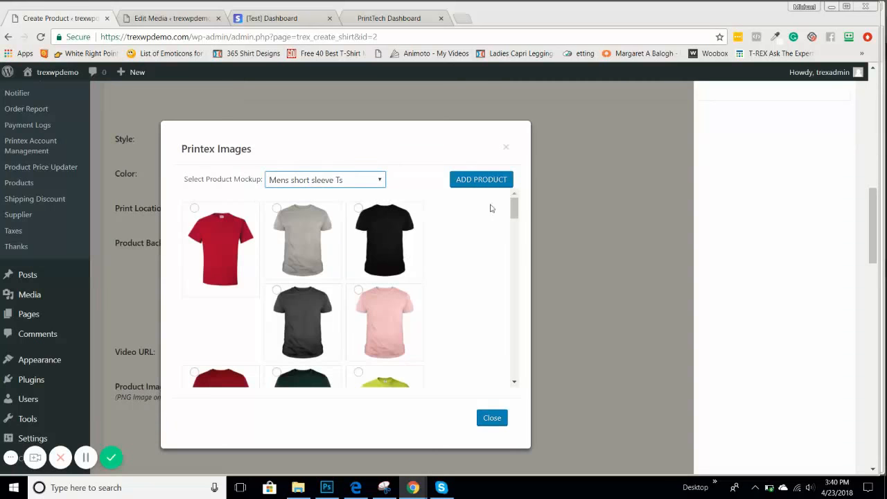
drag(514, 208, 511, 381)
scroll(510, 382, down, 1)
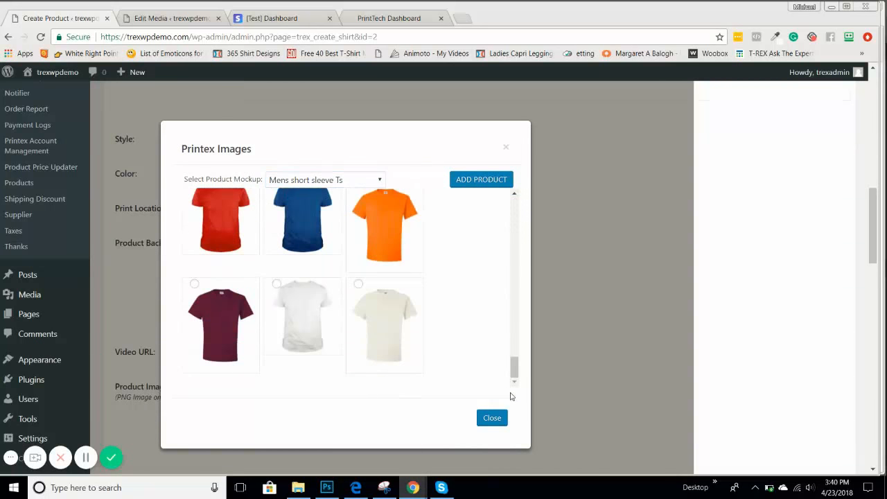
click(295, 320)
click(485, 181)
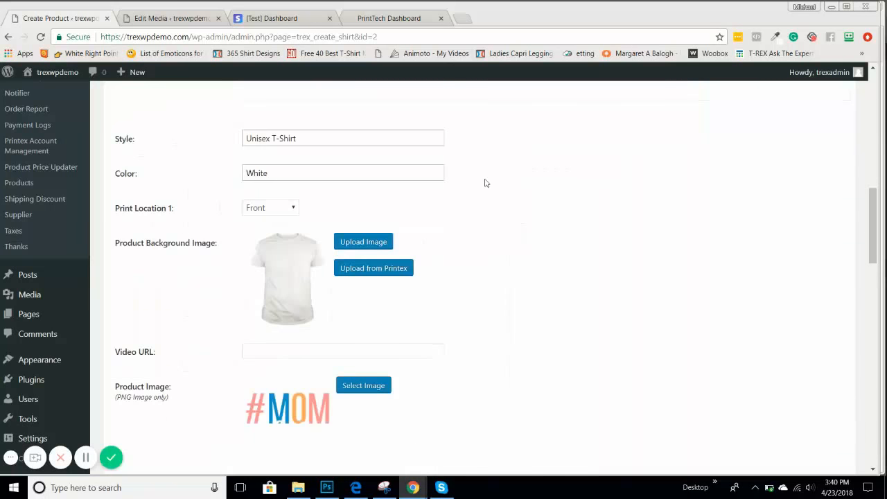
Step: Upload 3962MomLife.png from the Lisa Moms folder to the media library for the product image
scroll(485, 201, down, 3)
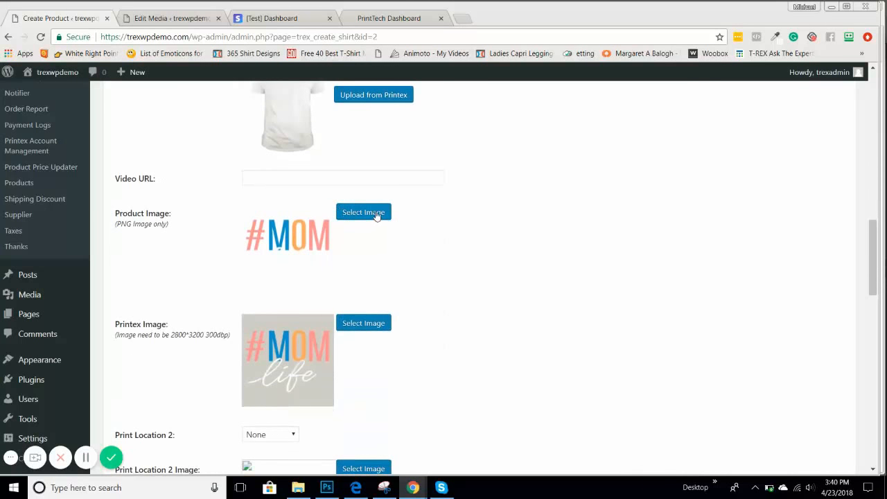
click(375, 213)
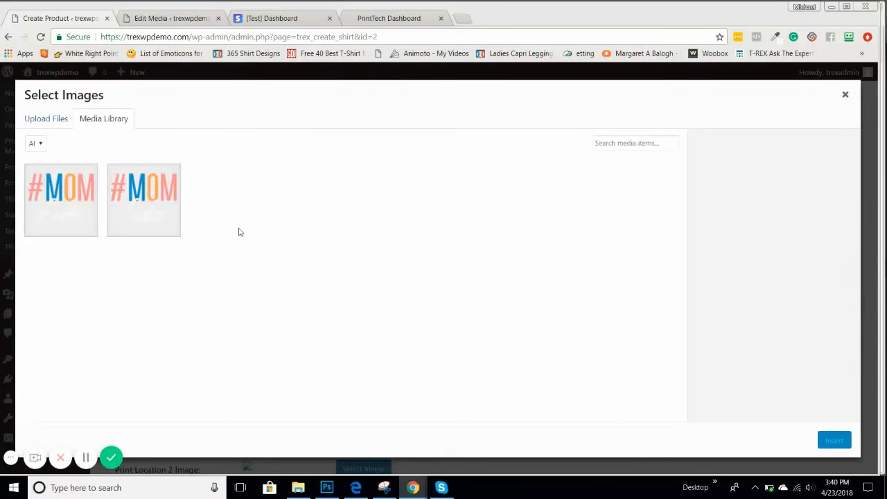
click(47, 119)
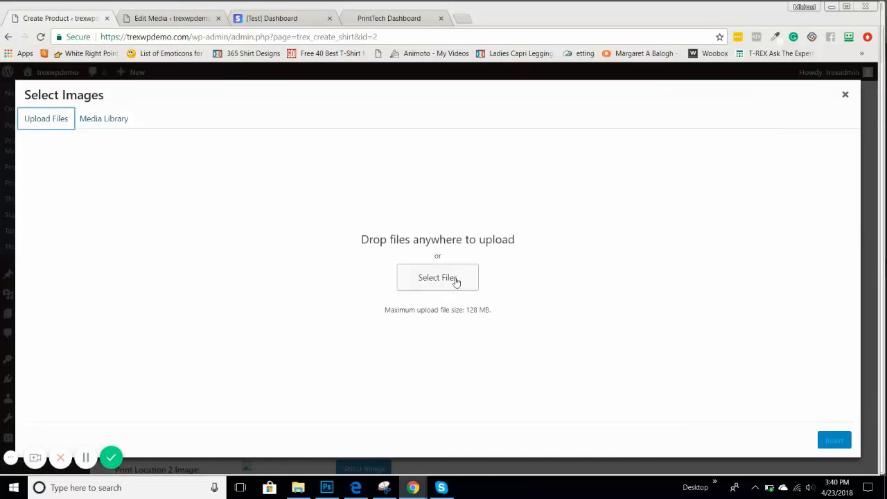
click(454, 279)
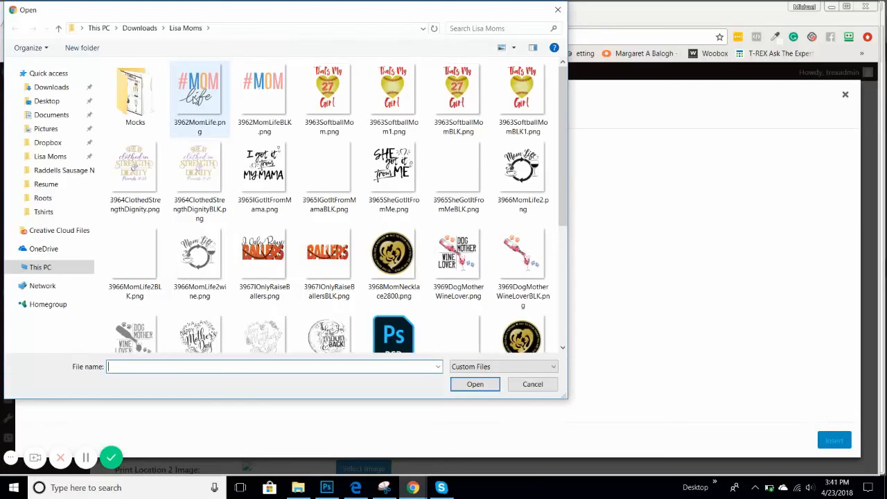
double_click(196, 99)
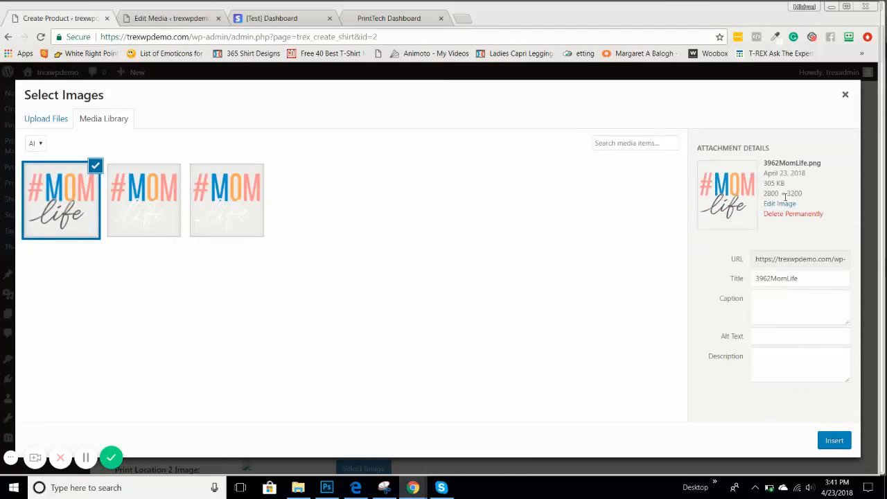
Step: Scale the uploaded 3962MomLife image to 400 × 457, update the media file and close its editor
click(779, 205)
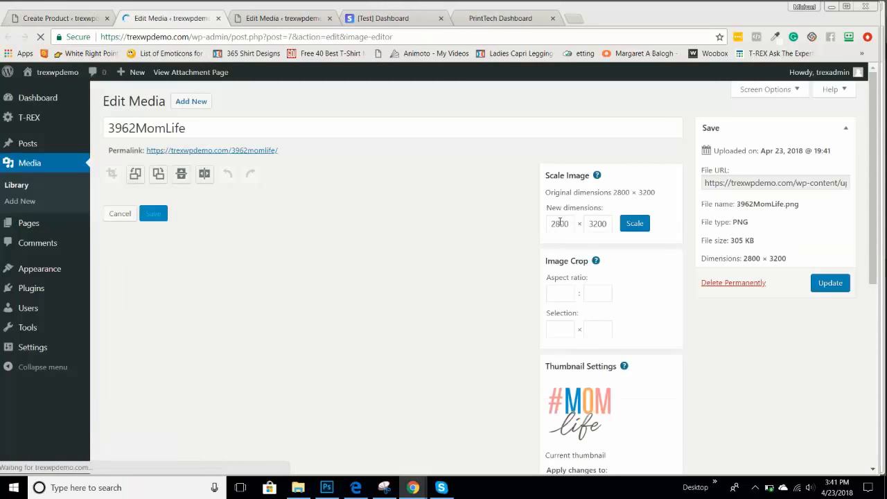
drag(564, 224, 545, 228)
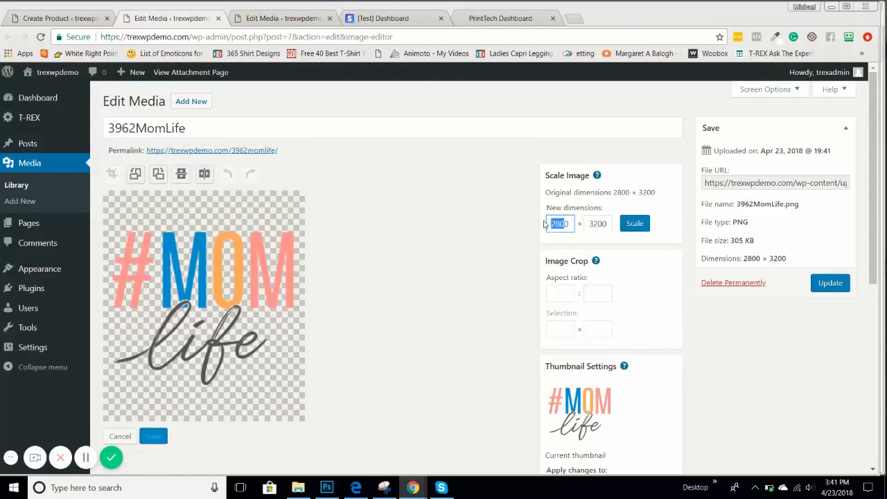
text(40)
click(641, 230)
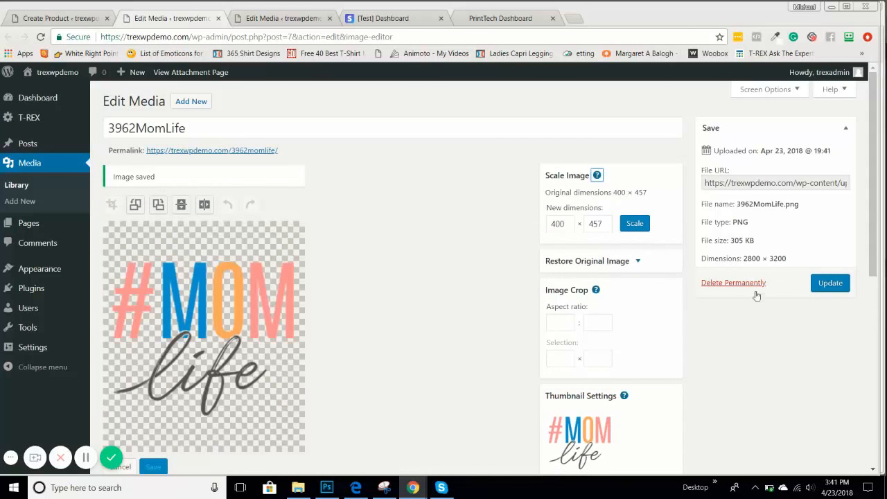
click(830, 285)
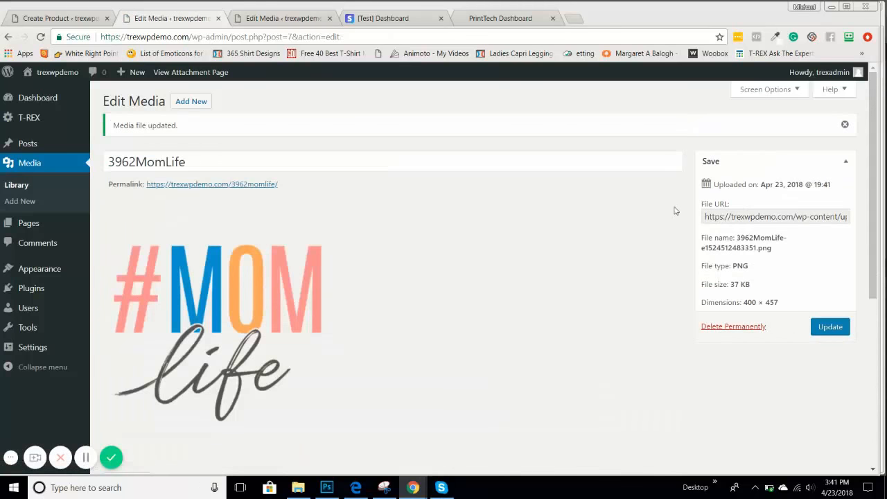
click(218, 18)
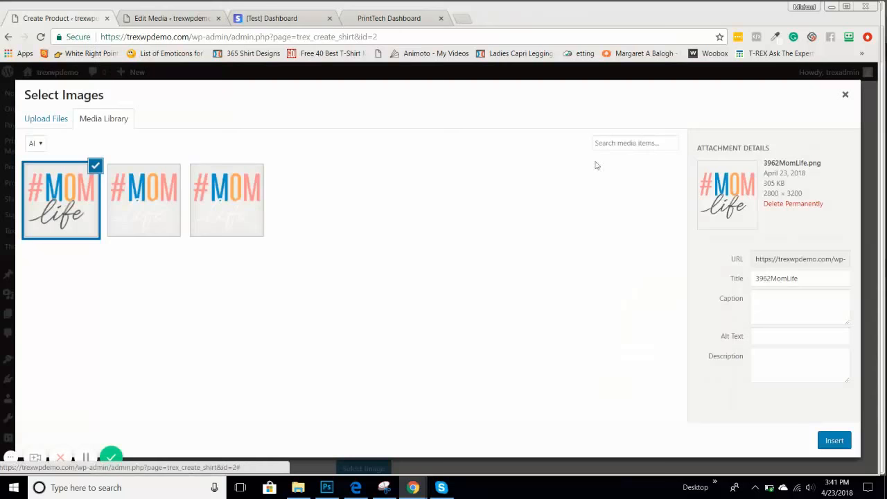
Step: Leave the product image selection without inserting anything and save the white tee product
click(844, 96)
scroll(713, 350, down, 10)
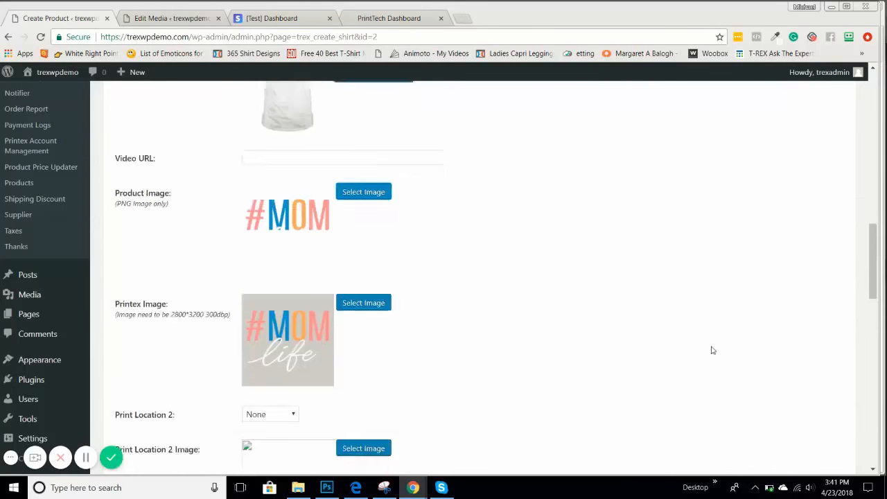
click(766, 218)
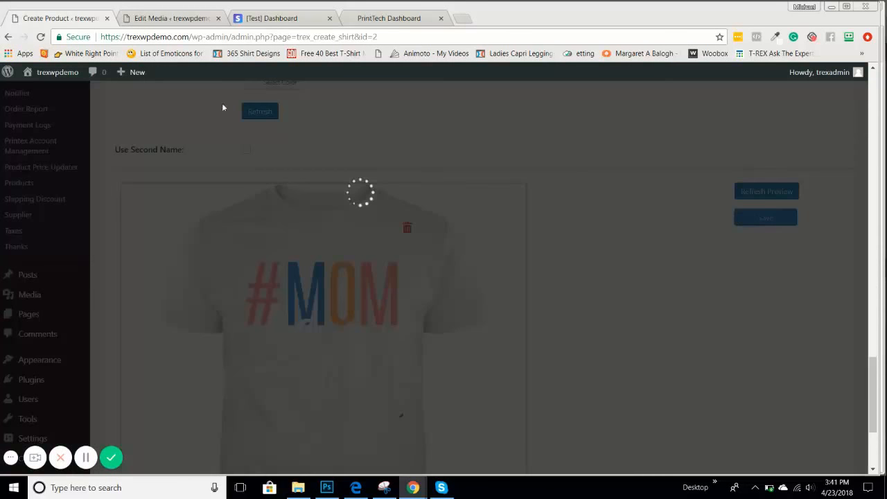
Step: Upload 3962MomLife.png from the Lisa Moms folder again, this time for the Print Location 2 image
scroll(236, 184, up, 6)
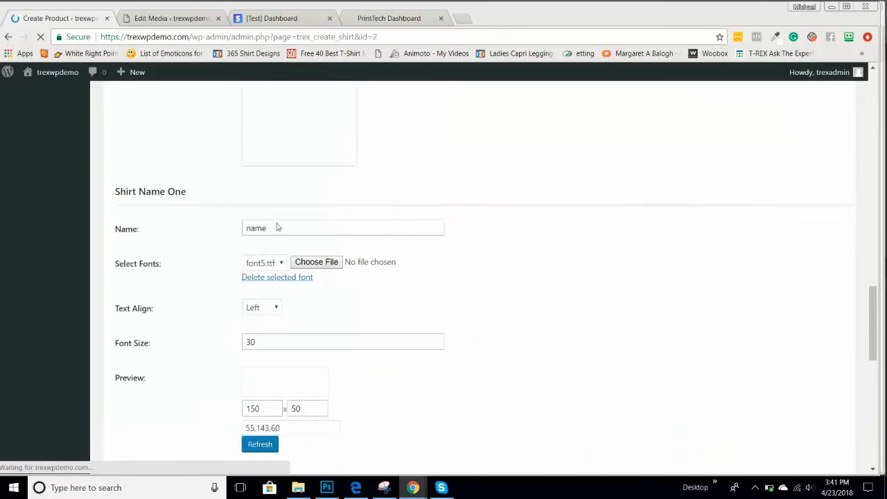
scroll(276, 227, up, 3)
scroll(374, 261, down, 3)
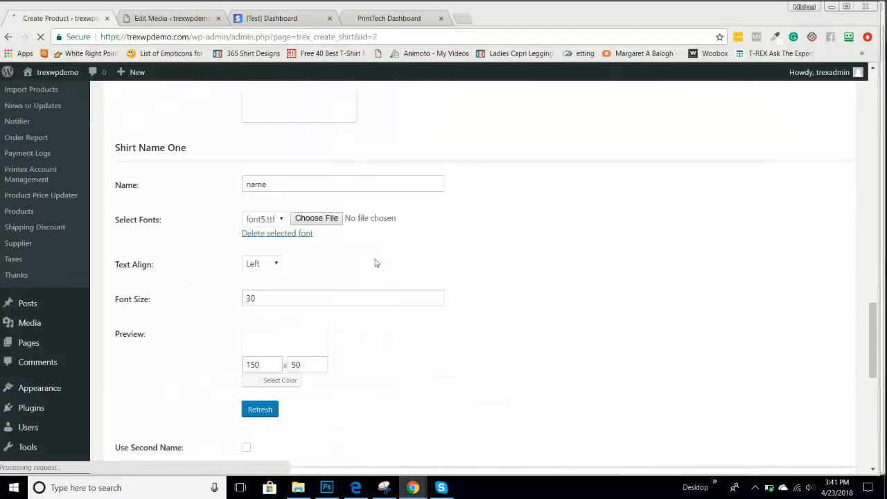
scroll(372, 267, up, 3)
scroll(372, 263, up, 1)
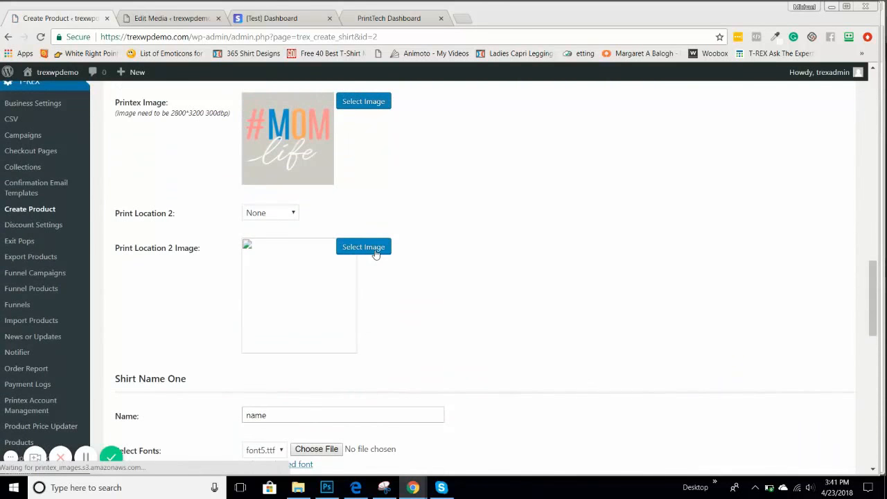
click(362, 247)
click(57, 120)
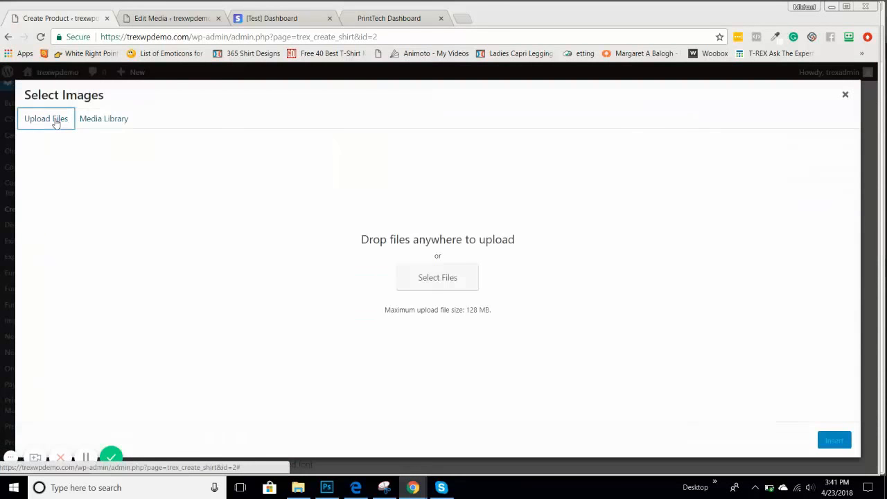
click(454, 281)
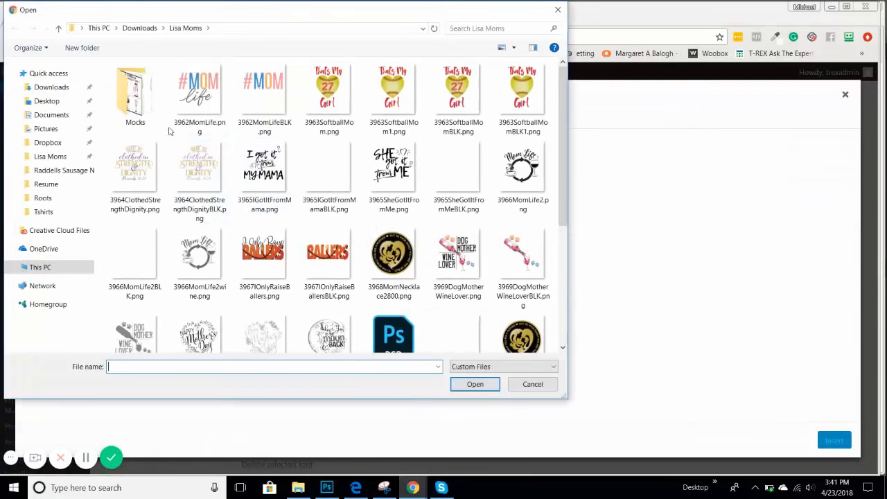
click(190, 108)
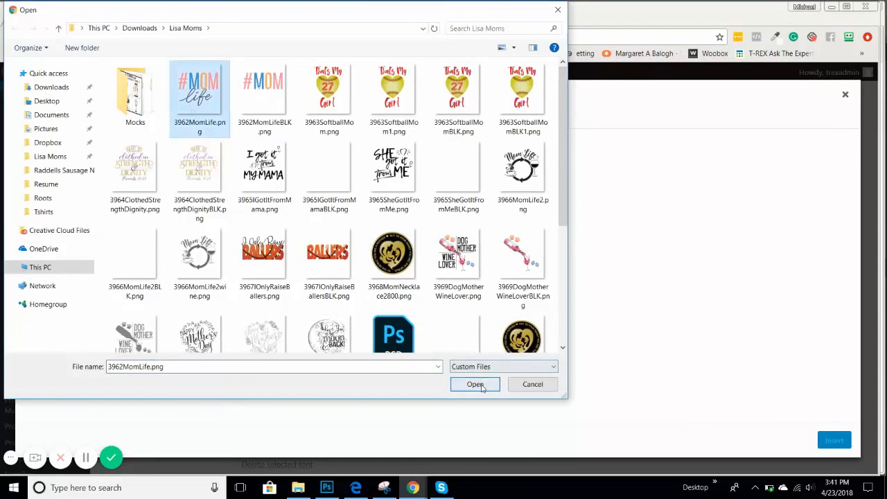
double_click(191, 107)
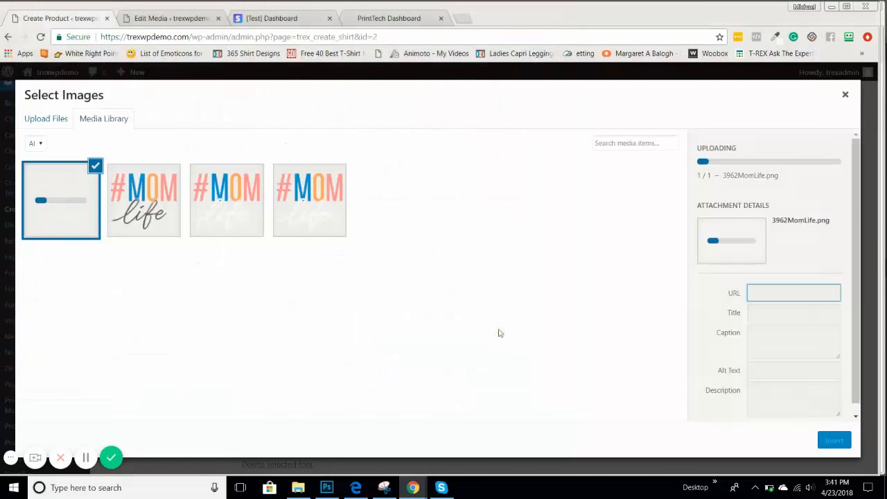
Step: Insert the 400 × 457 Mom Life image for Print Location 2, and replace it with the 2800 × 3200 3962MomLife-1.png
click(155, 217)
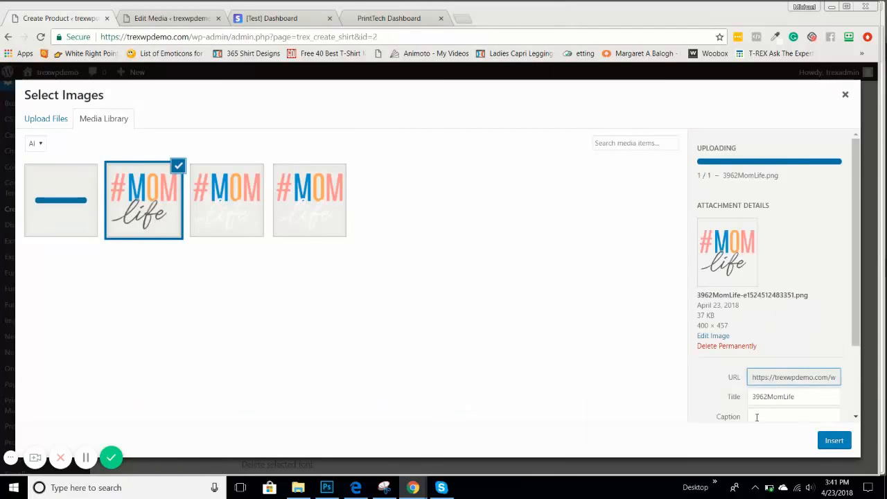
click(834, 440)
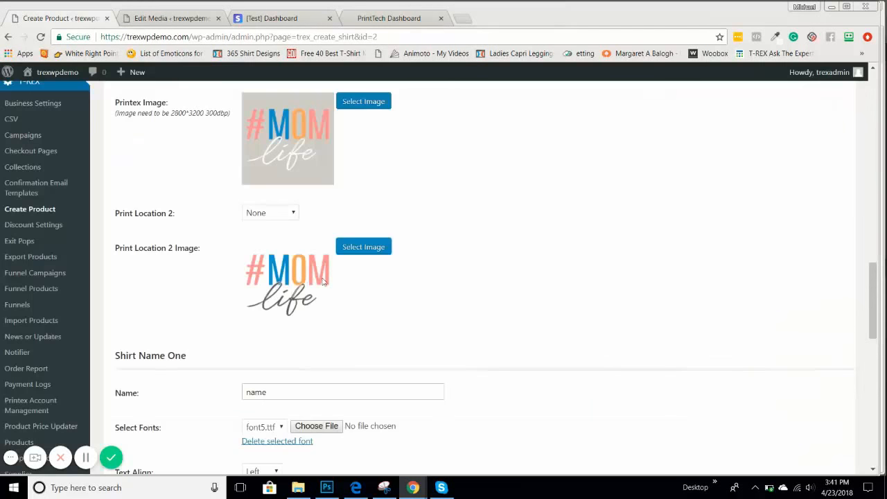
click(357, 248)
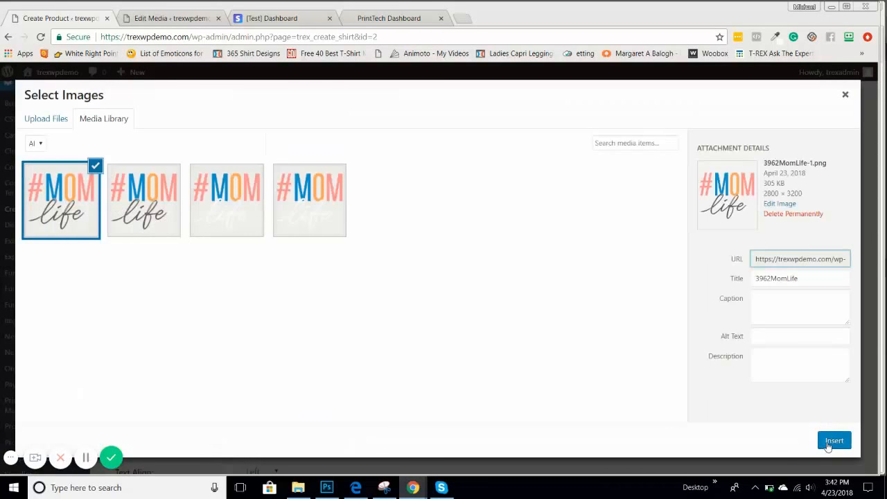
click(828, 444)
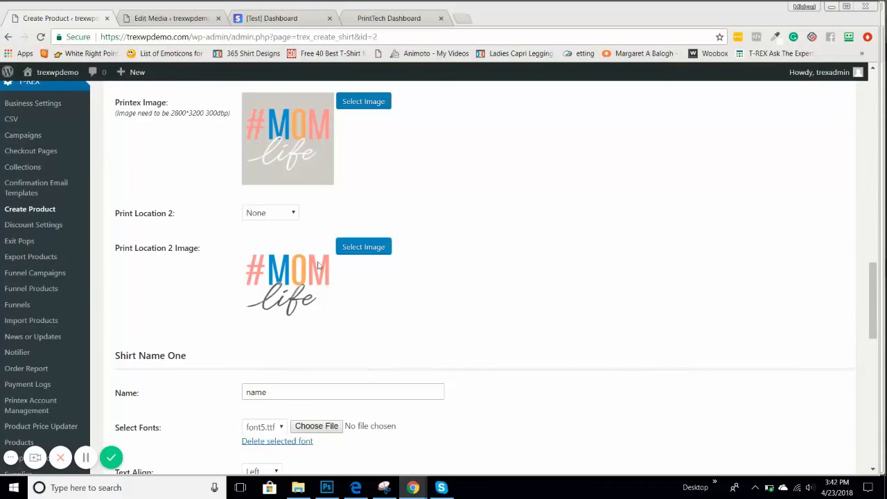
Step: Look through the available Print Location 2 choices without picking a different one
scroll(323, 273, up, 3)
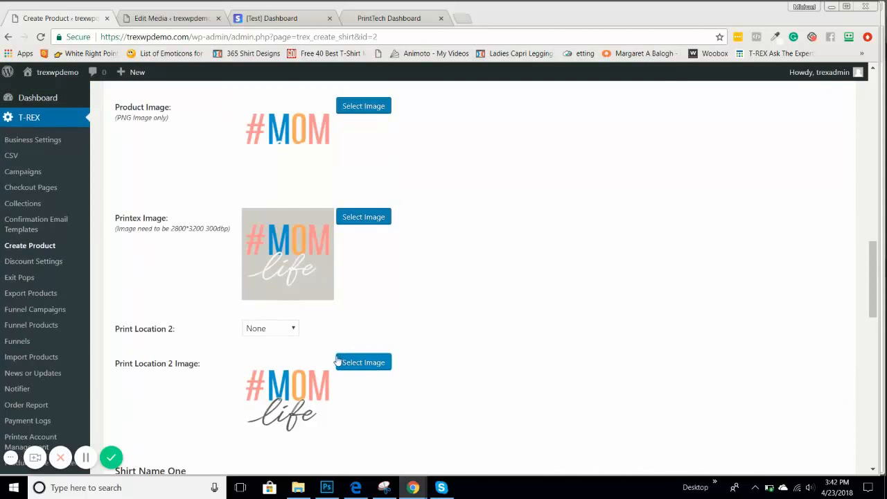
scroll(377, 353, down, 3)
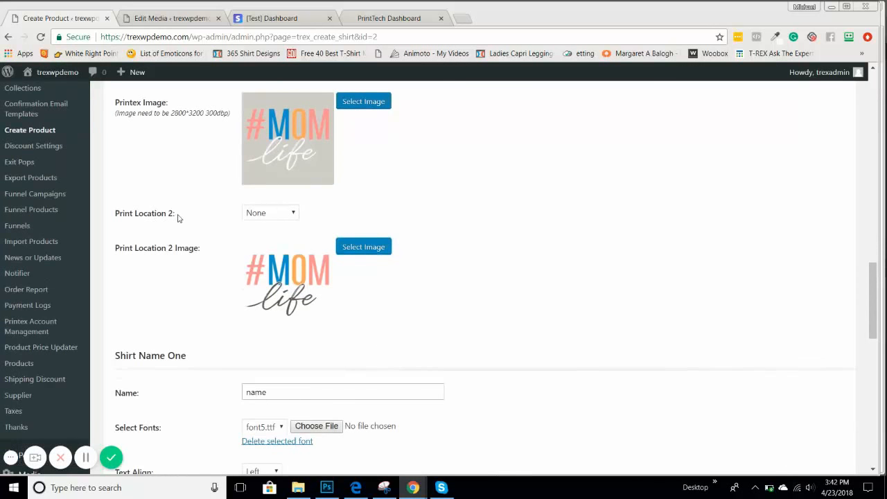
click(259, 215)
key(Down)
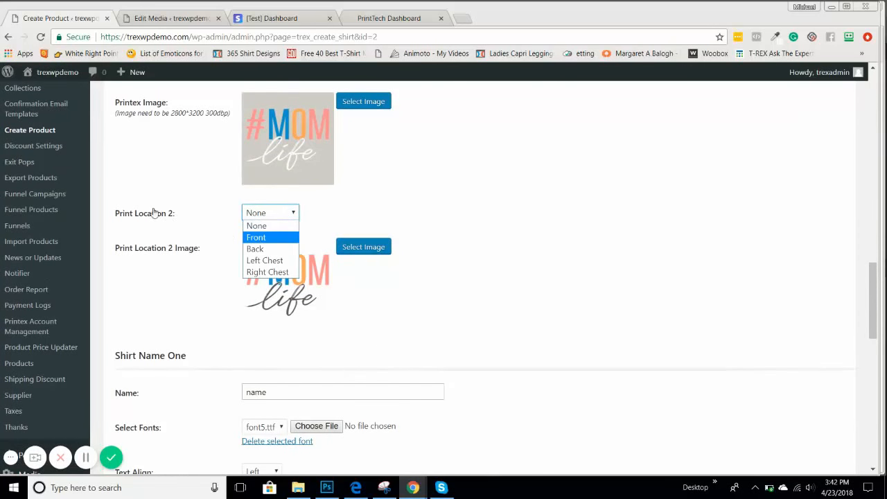
key(Down)
key(Down)
key(Up)
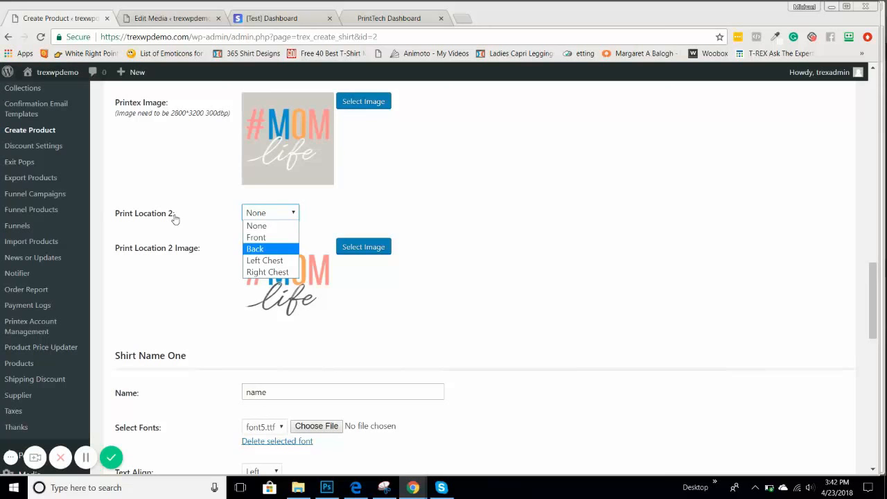
key(Up)
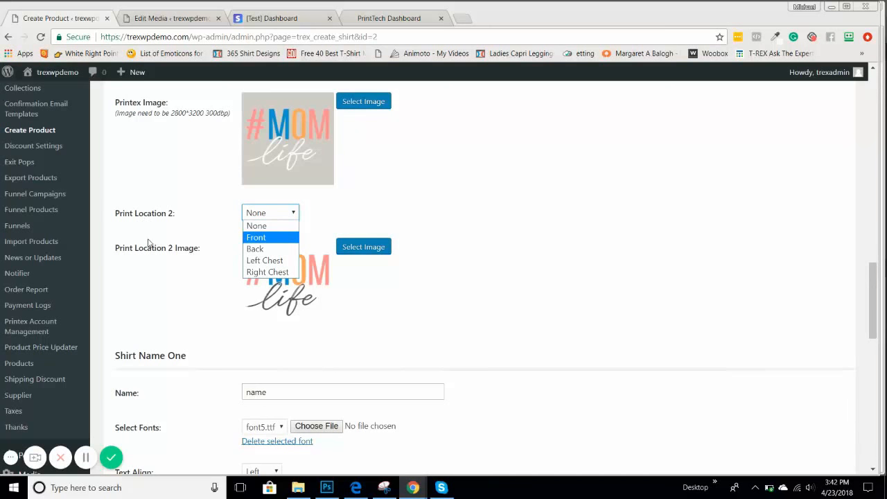
scroll(417, 291, up, 1)
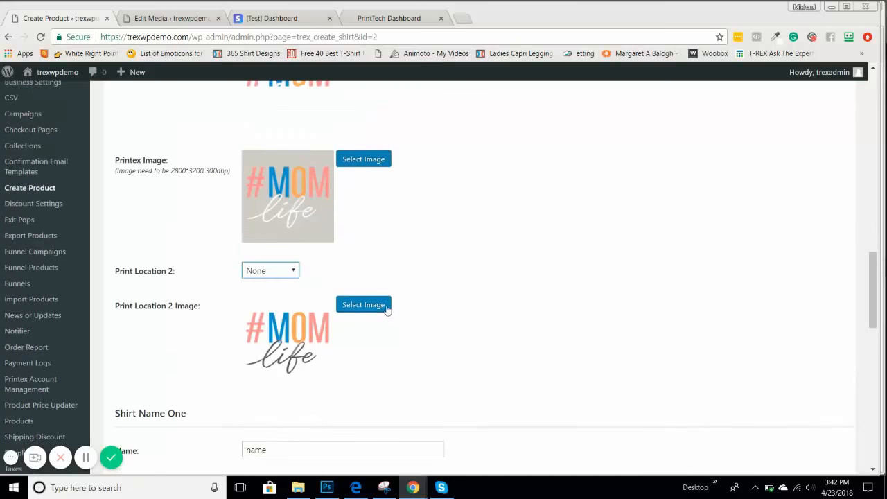
Step: Replace the Printex image with the dark-lettered 2800 × 3200 file 3962MomLife-1.png from the media library
scroll(392, 307, down, 3)
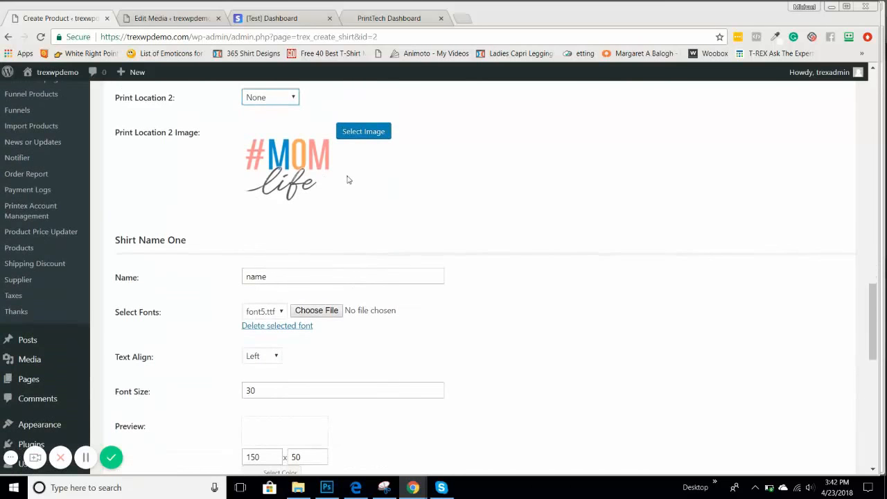
scroll(326, 229, up, 4)
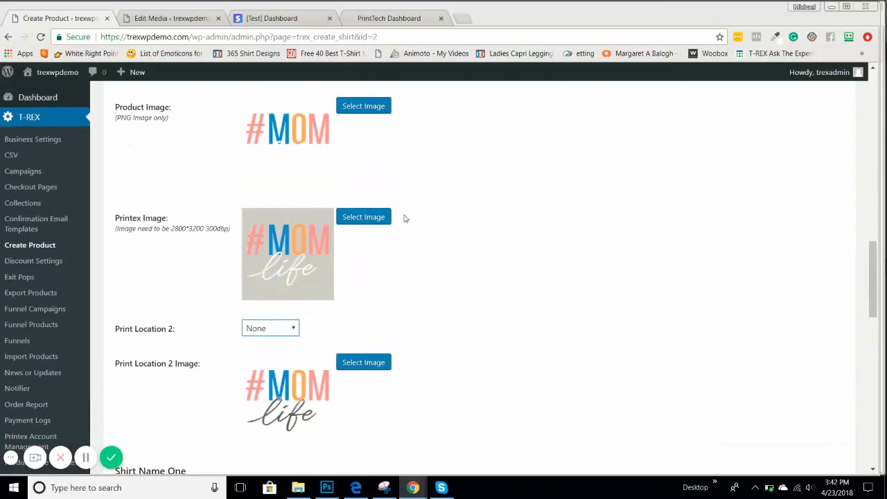
click(353, 217)
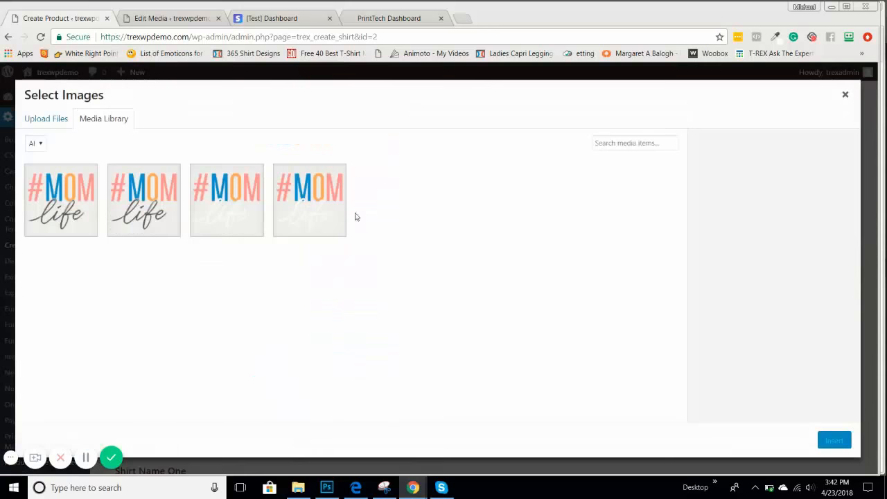
click(64, 210)
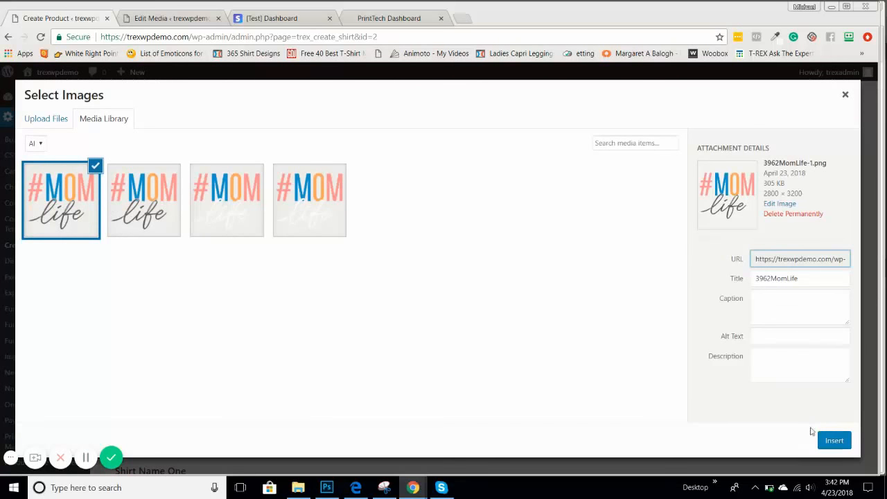
click(834, 441)
Step: Replace the product image with the dark-lettered 400 × 457 Mom Life image from the media library
scroll(522, 282, up, 2)
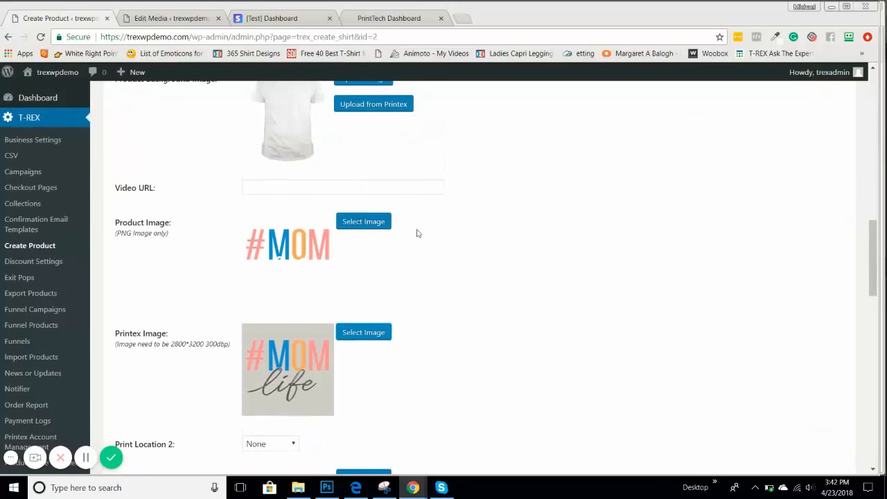
click(353, 220)
click(176, 216)
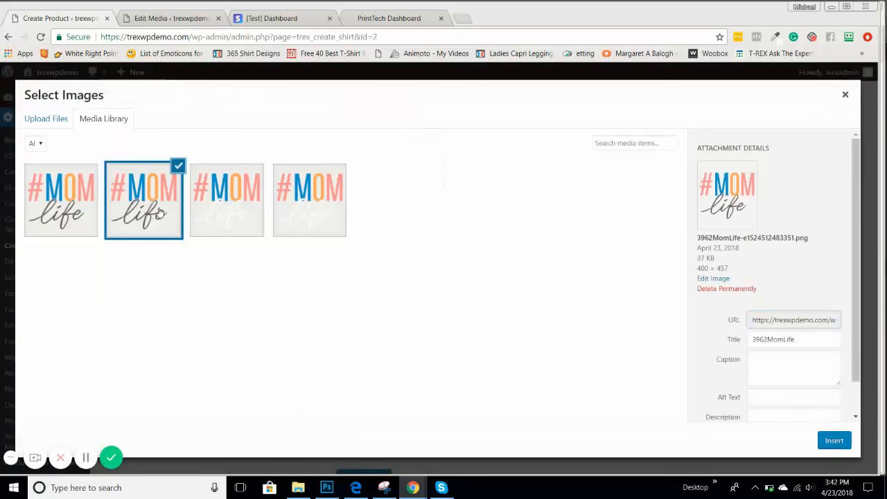
click(834, 440)
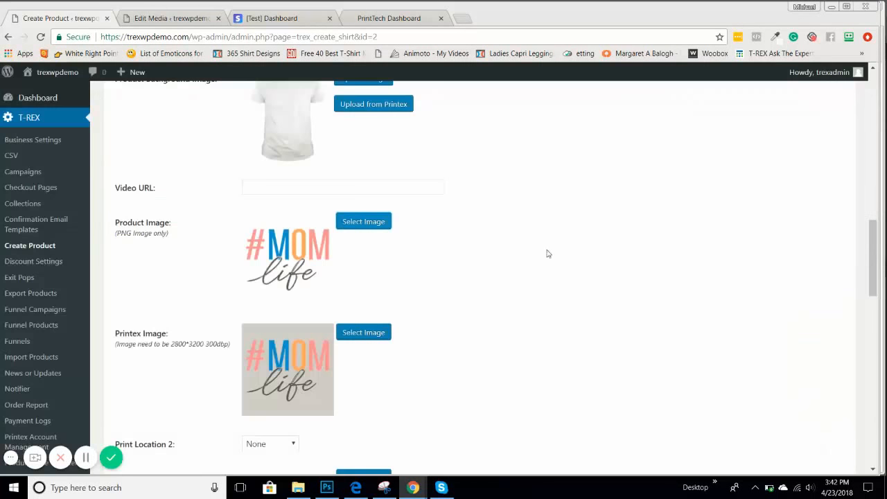
Step: Refresh the shirt preview so it uses the newly inserted product image
scroll(555, 255, down, 8)
scroll(663, 255, down, 5)
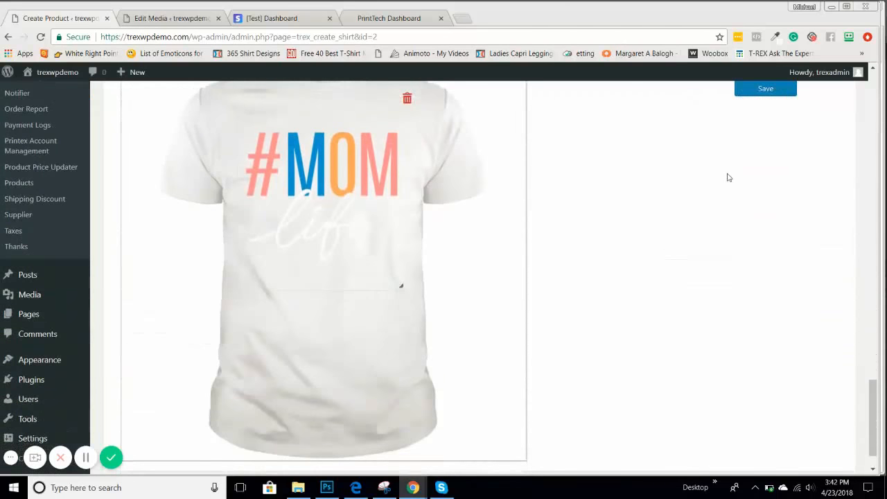
scroll(727, 176, up, 3)
click(757, 236)
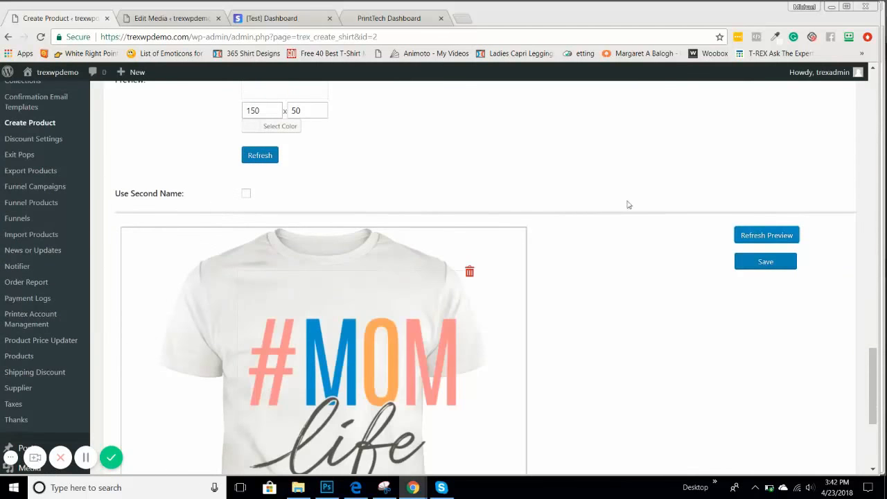
Step: Shrink the Mom Life artwork to fit the shirt's width, centre it on the chest and save the product
scroll(610, 208, down, 3)
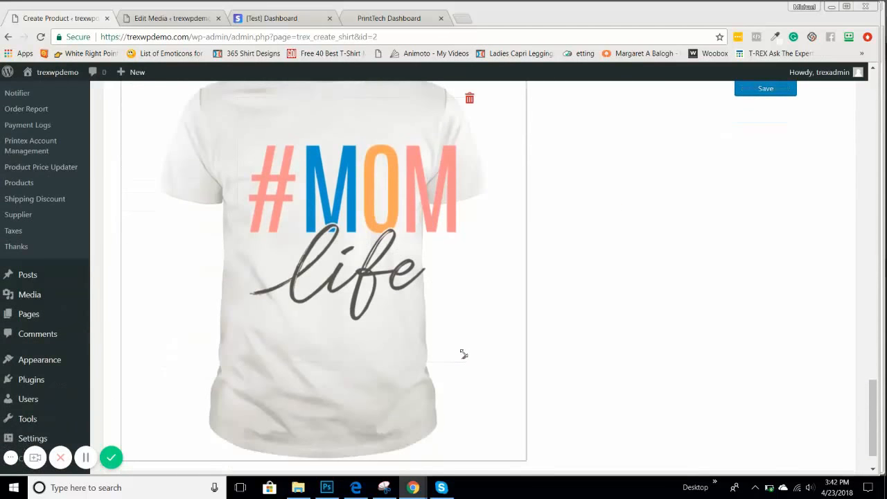
drag(461, 354, 395, 283)
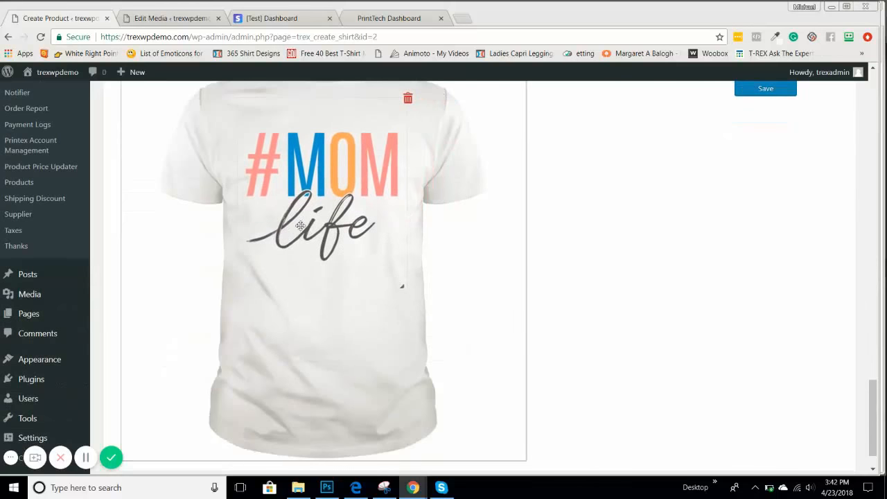
drag(344, 183, 348, 173)
scroll(446, 212, up, 1)
drag(373, 230, 375, 228)
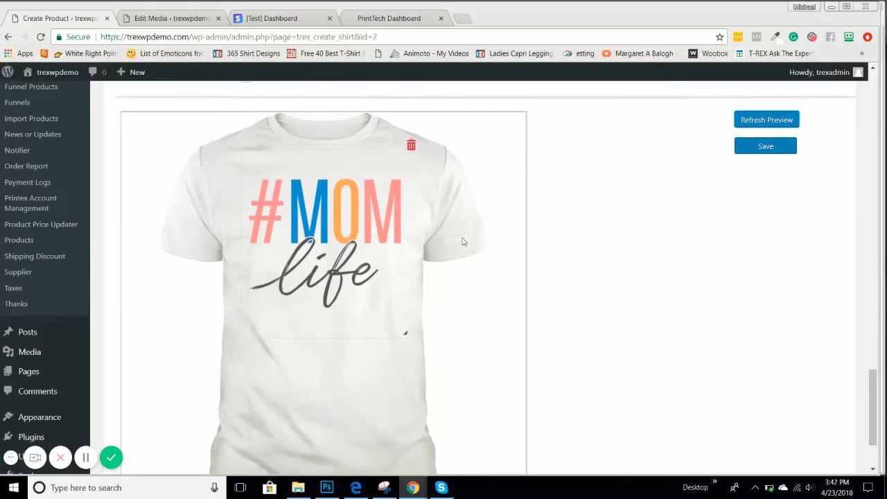
click(765, 147)
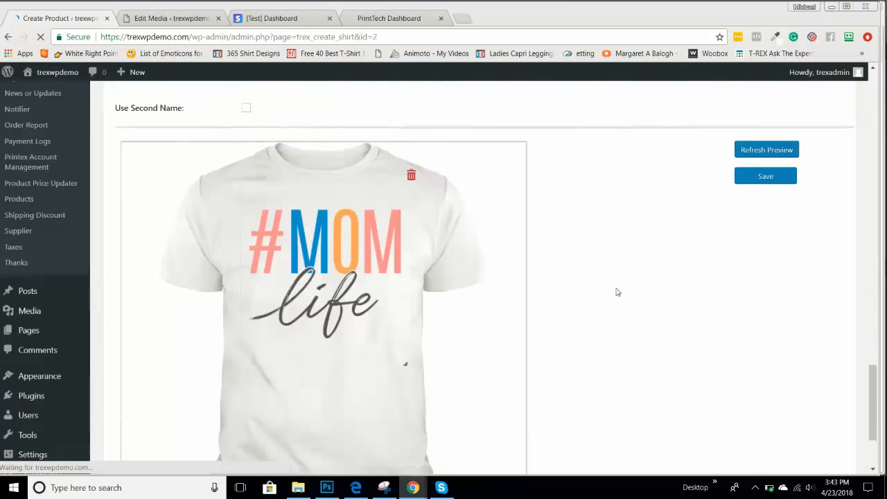
Step: Keep Print Location 2 set to None and open the T-REX Products list
scroll(617, 292, up, 5)
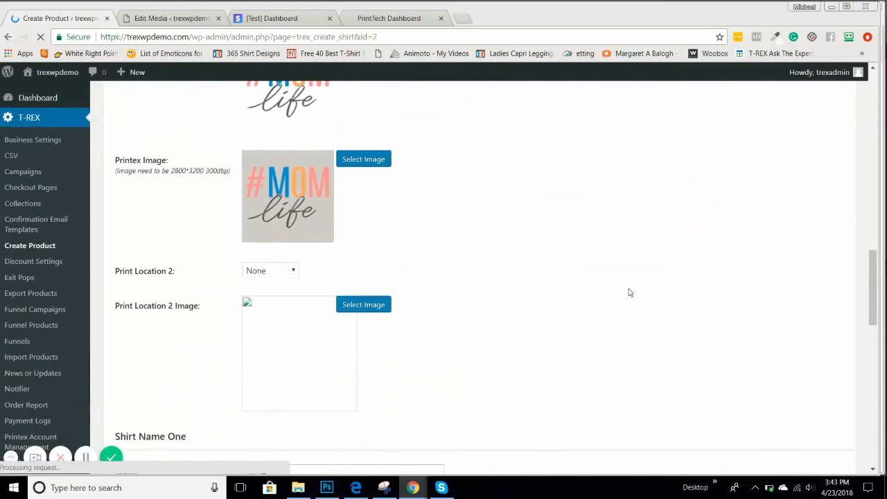
scroll(637, 291, up, 1)
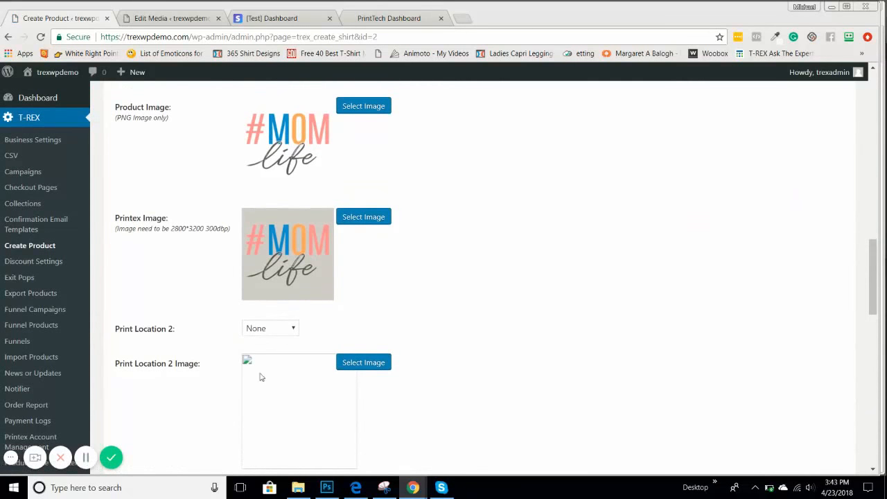
click(286, 332)
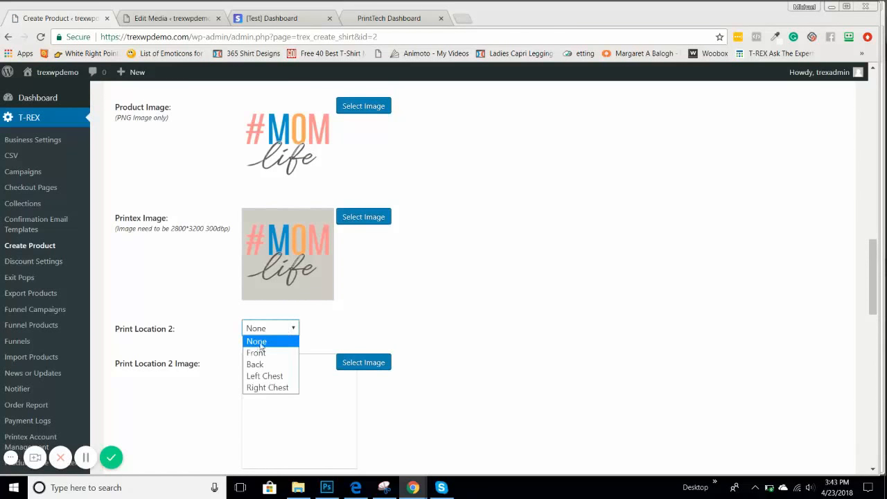
click(261, 343)
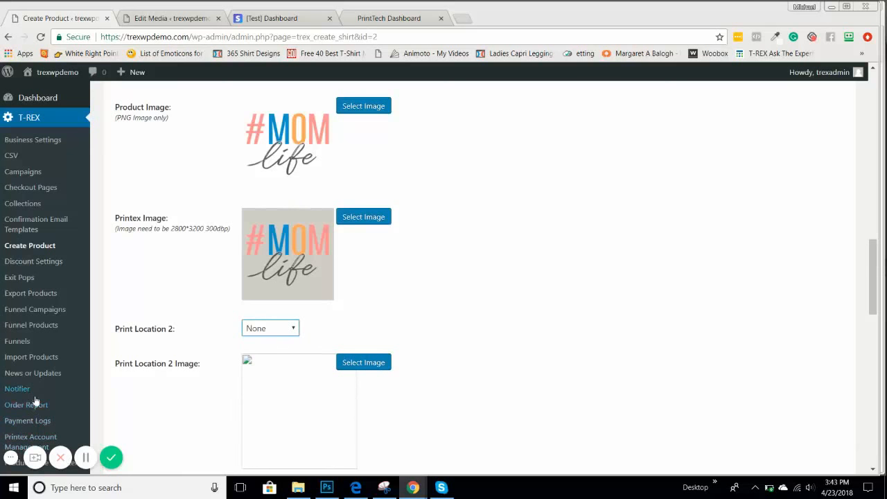
scroll(35, 401, down, 2)
click(14, 363)
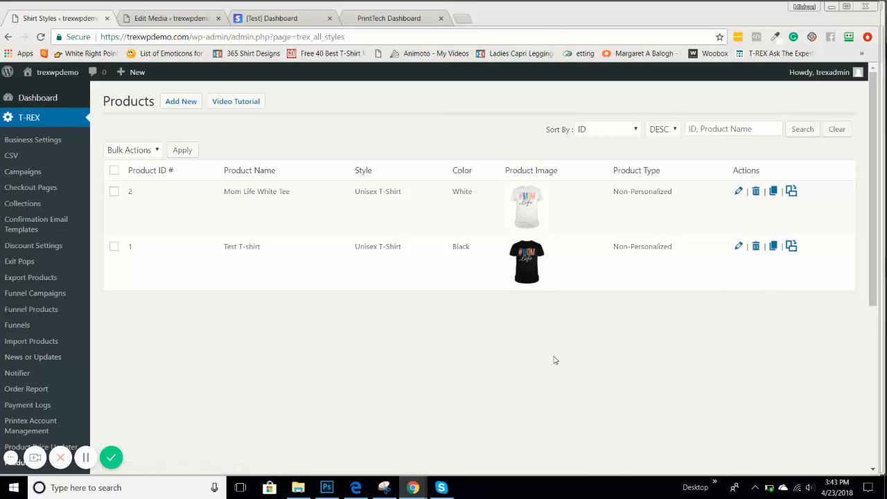
Step: Select all products and choose the Delete bulk action without applying it, and reset both the selection and the action
click(115, 171)
click(138, 149)
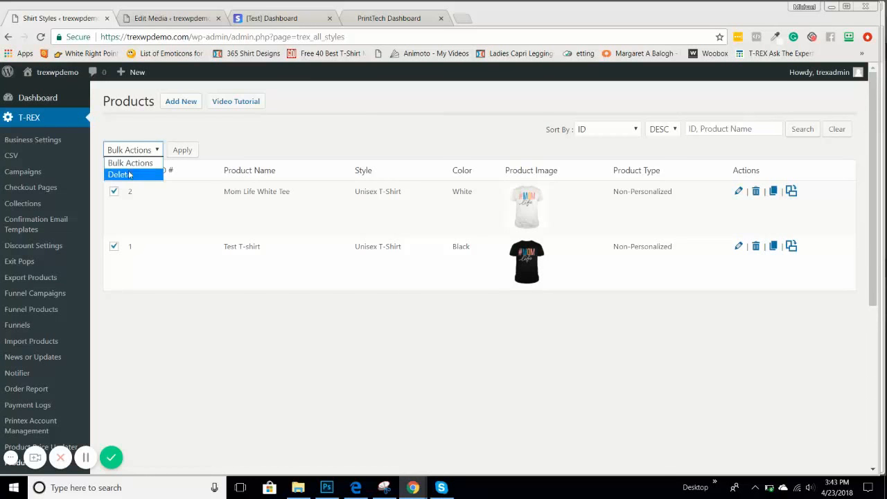
click(127, 176)
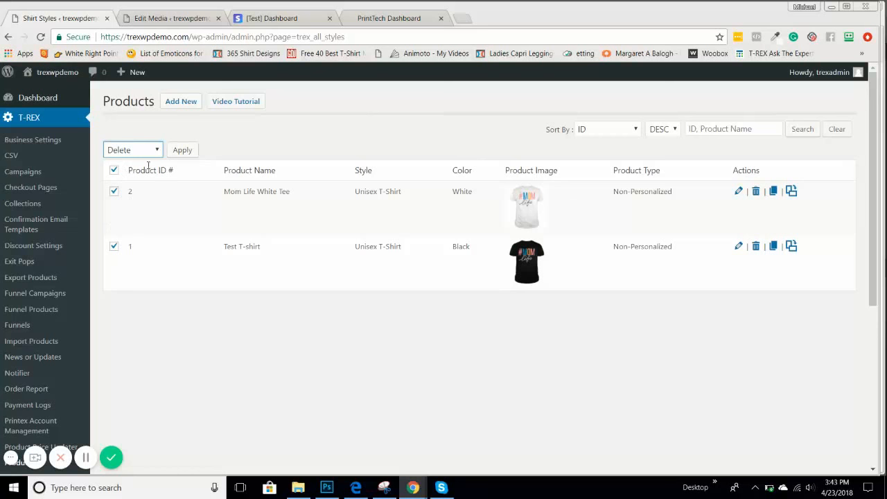
click(114, 172)
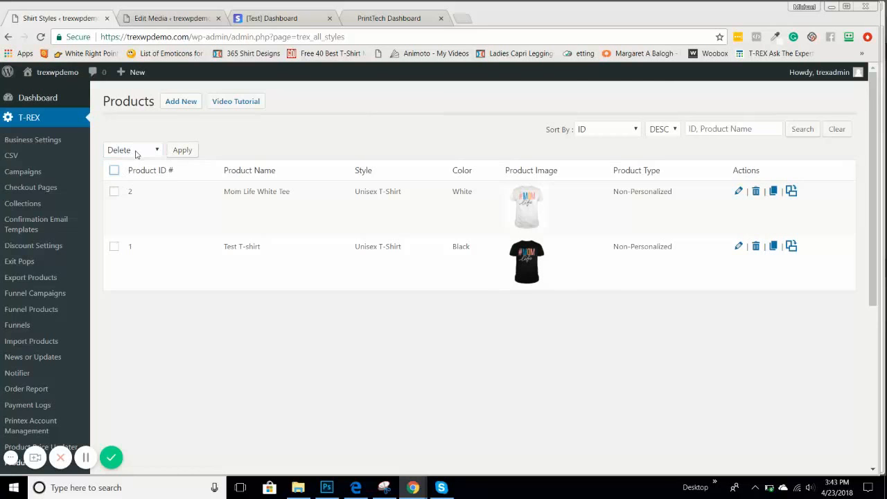
click(130, 151)
click(283, 141)
Step: Search the product list for "mom"
click(728, 131)
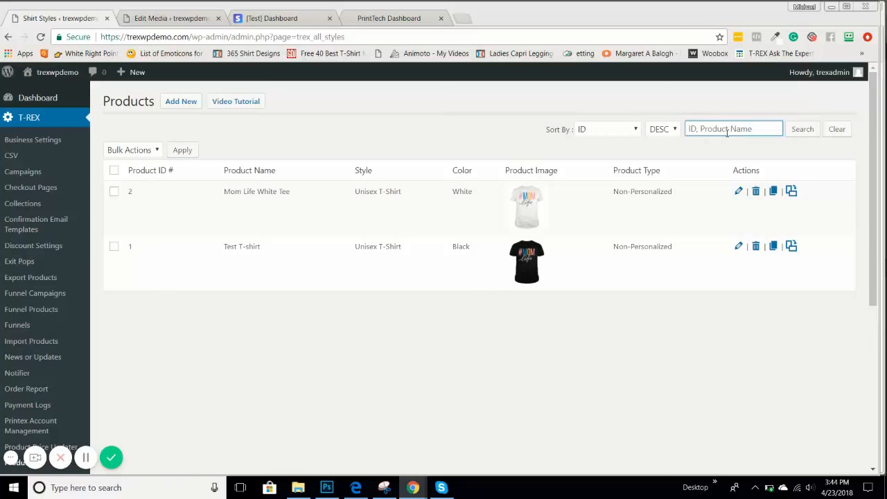
text(Mom)
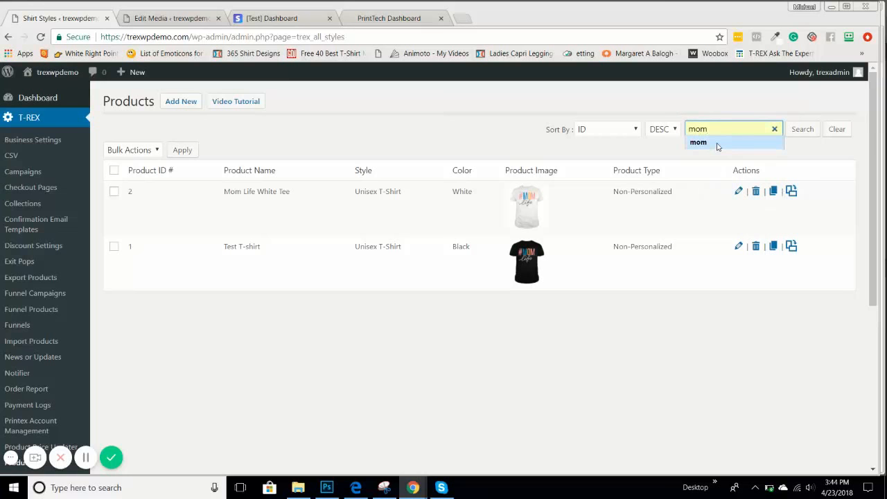
click(716, 144)
click(804, 131)
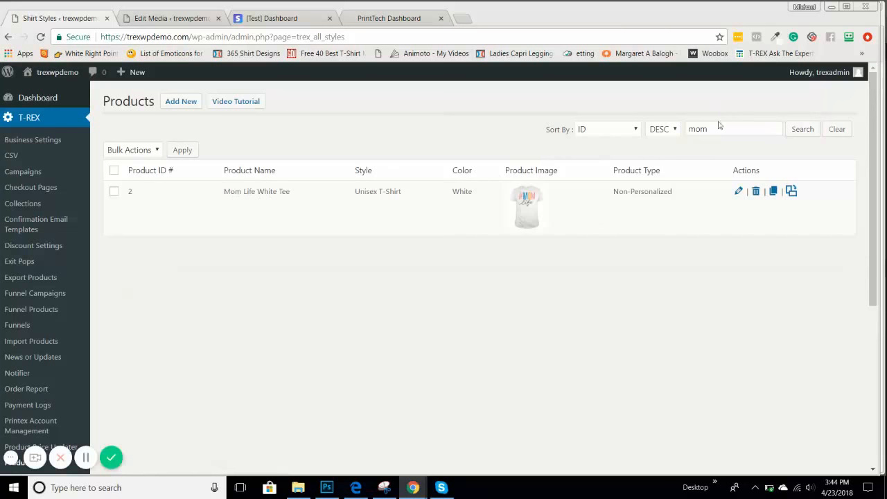
Step: Empty the product search text and look through the sort direction and Sort By options without changing them
drag(712, 127, 667, 135)
key(BackSpace)
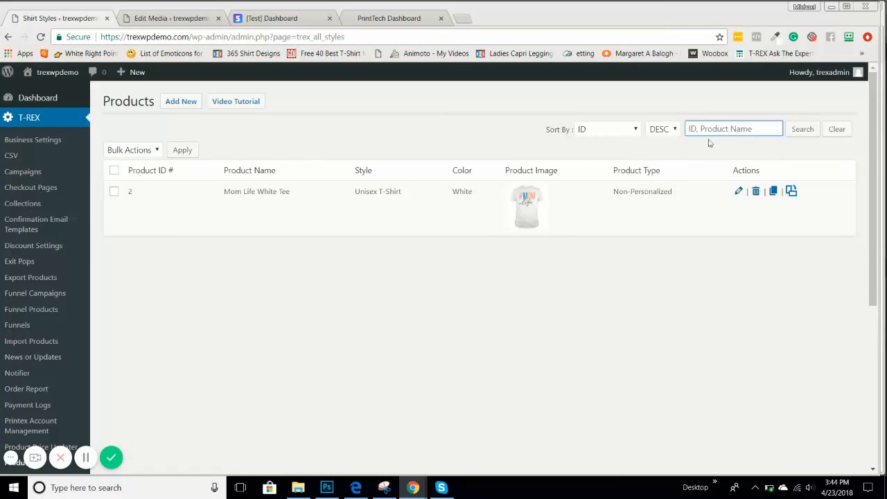
click(674, 131)
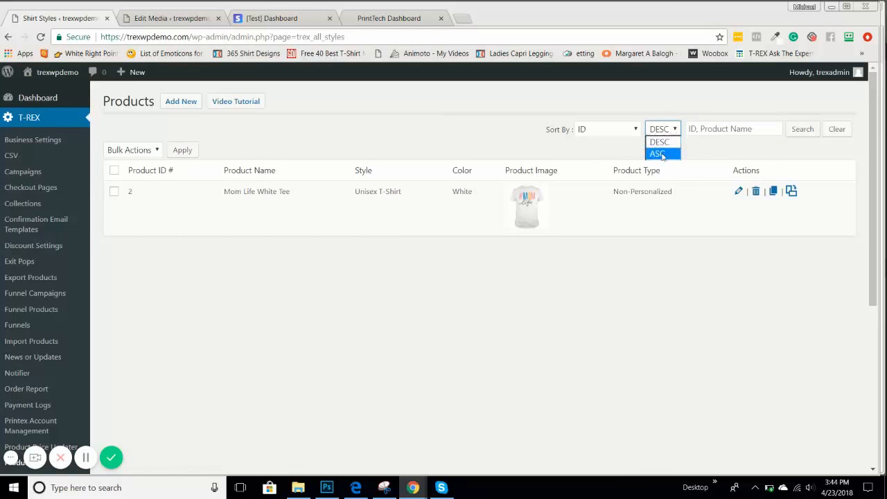
click(610, 132)
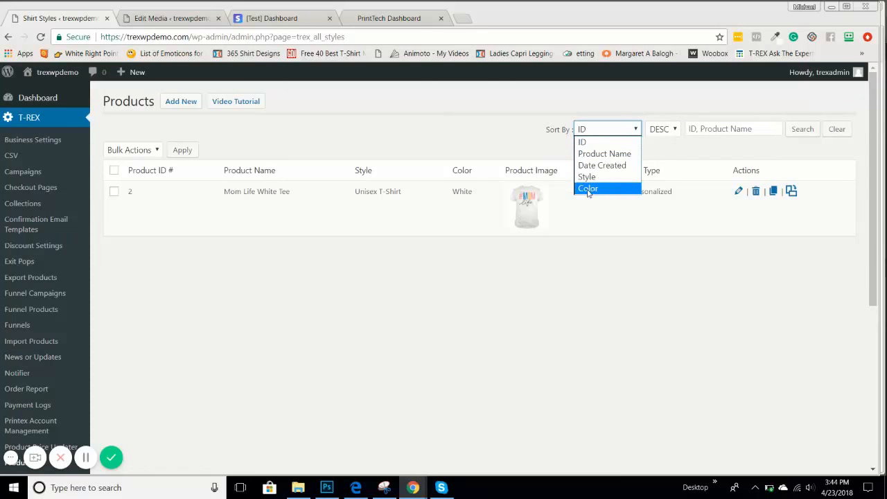
click(526, 142)
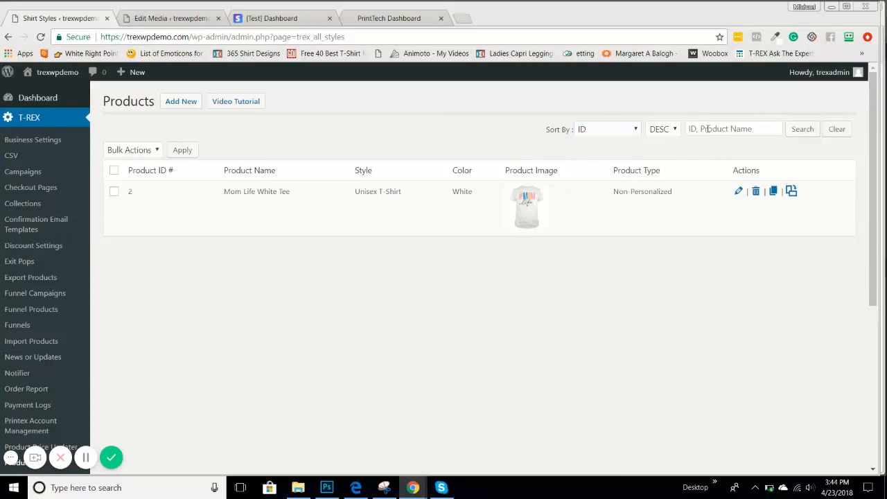
click(707, 129)
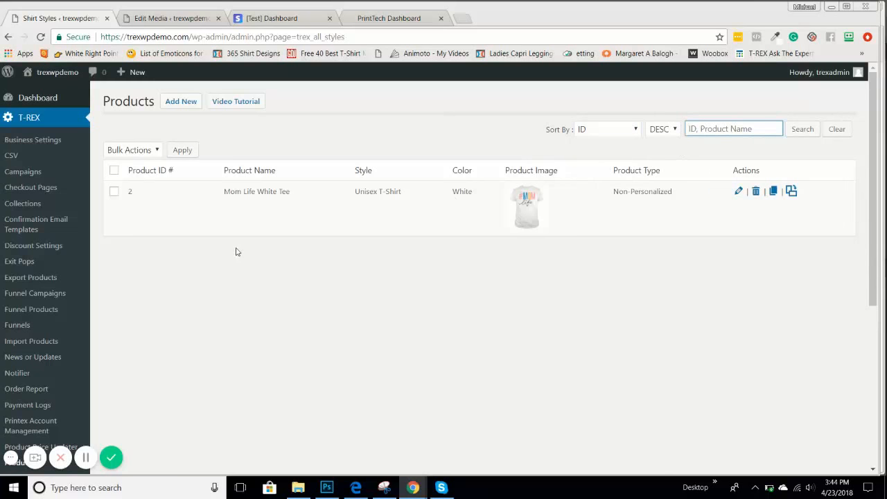
scroll(573, 311, down, 5)
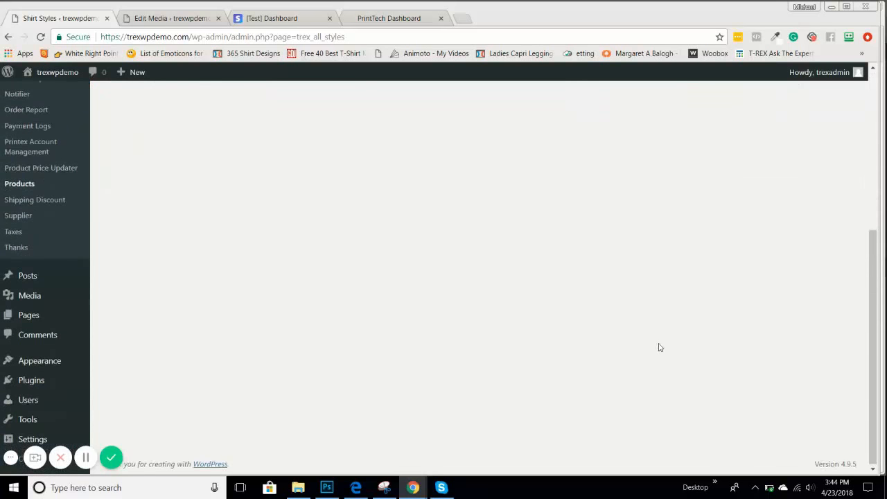
scroll(660, 347, up, 5)
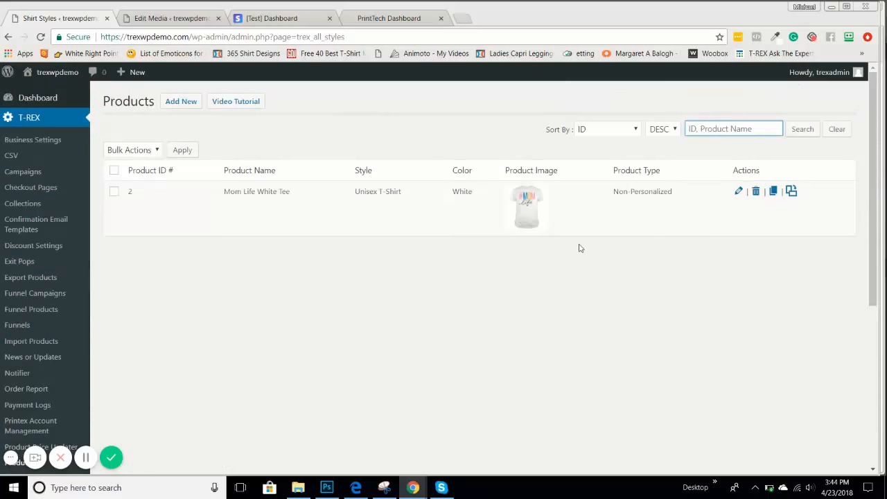